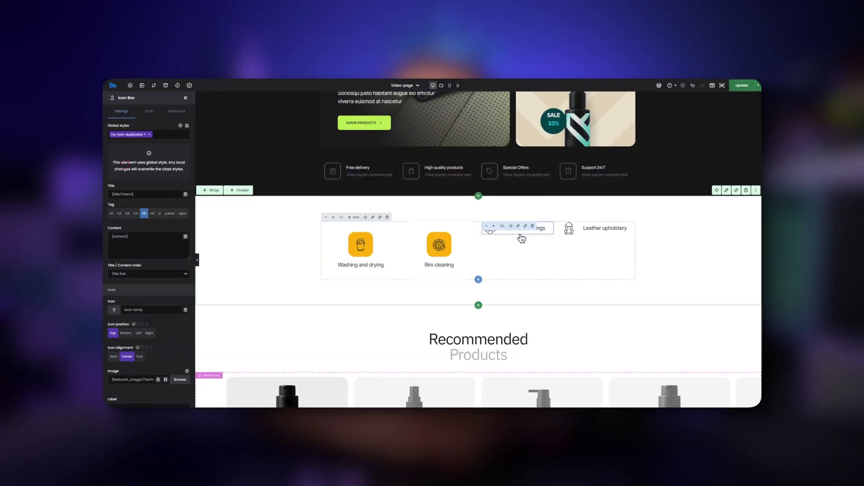
# Step: Select the Leather upholstery icon box and bring up the global style choices
pyautogui.click(594, 228)
pyautogui.click(149, 134)
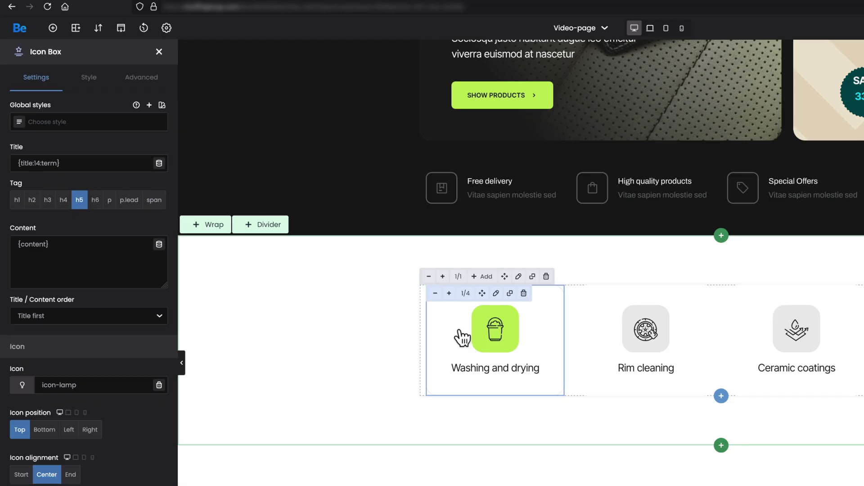
# Step: Select the Washing and drying icon box and reveal the Global styles description
pyautogui.click(487, 448)
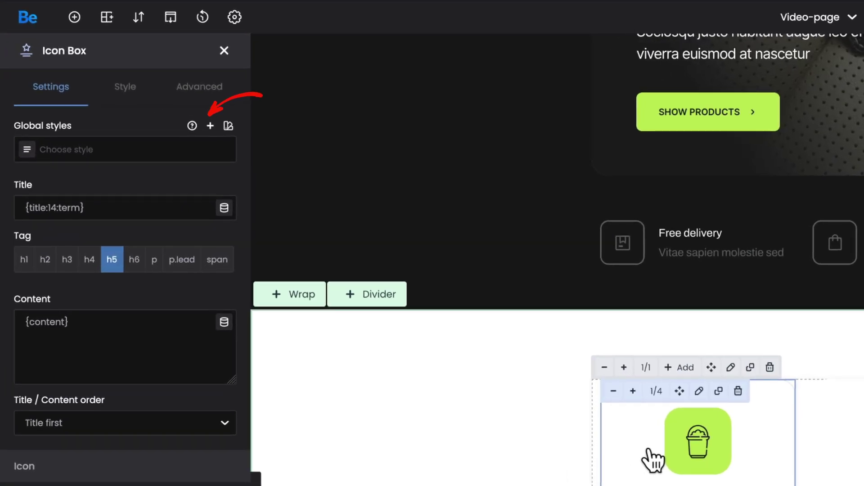
pyautogui.click(192, 126)
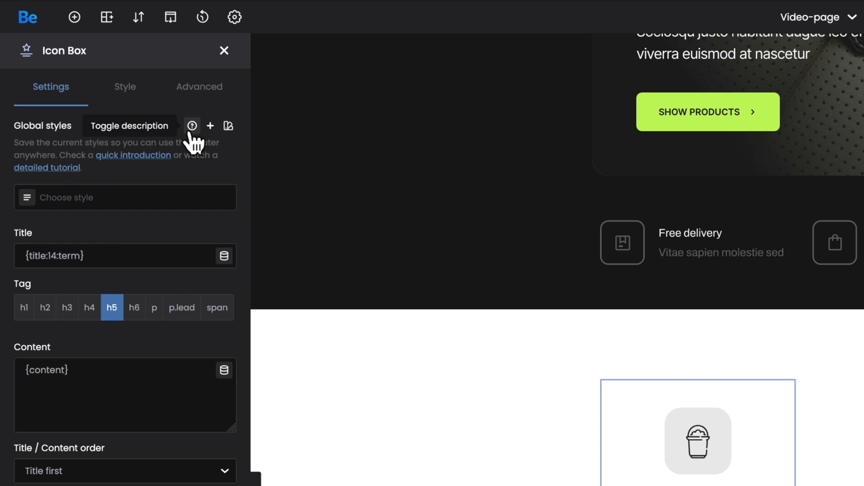
# Step: Hide the global styles explanation, look through the save-as-global-style options, and close without saving
pyautogui.click(190, 132)
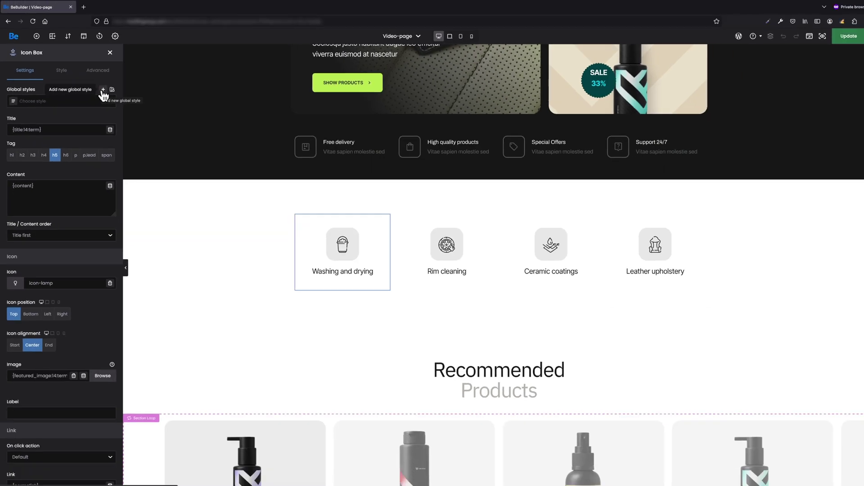
pyautogui.click(207, 126)
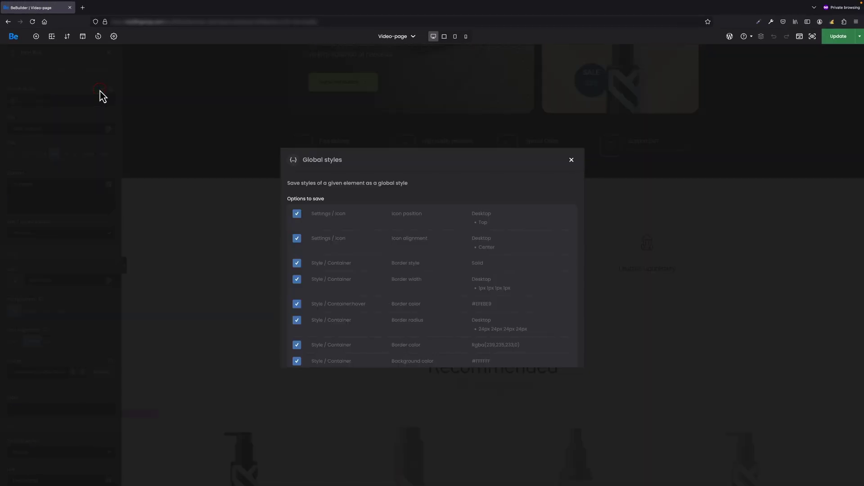
pyautogui.scroll(-4, 433, 246)
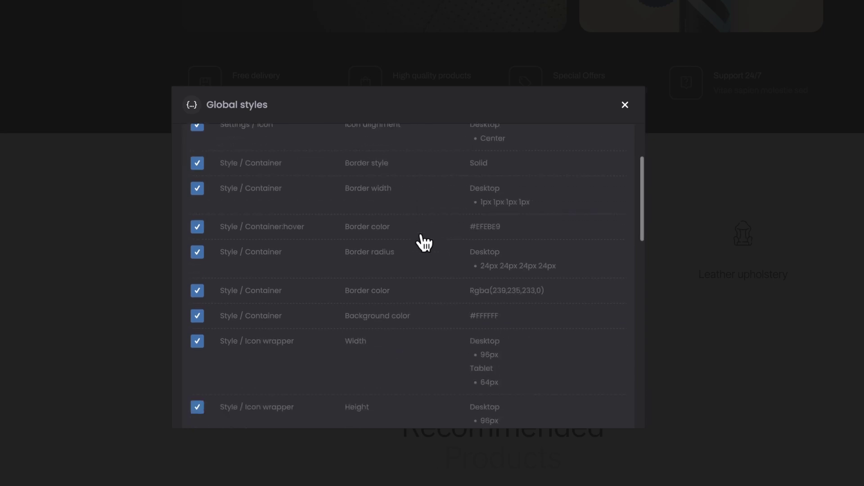
pyautogui.scroll(-7, 423, 243)
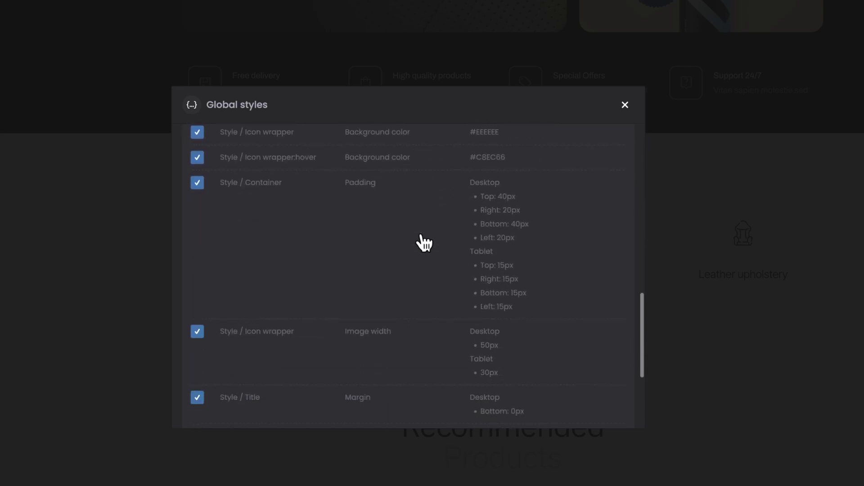
pyautogui.scroll(10, 423, 243)
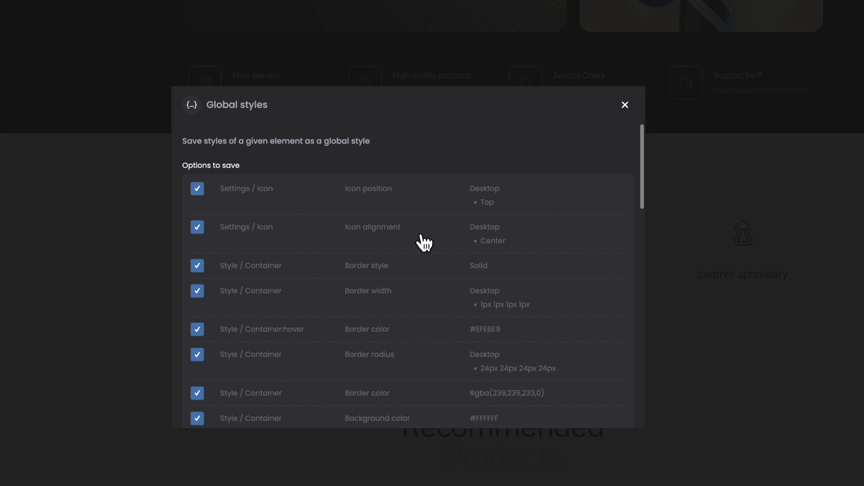
pyautogui.click(625, 106)
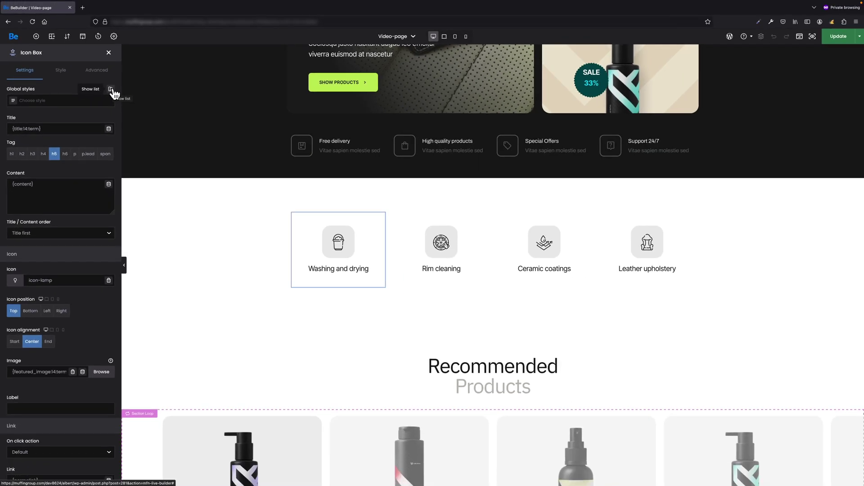
pyautogui.click(228, 126)
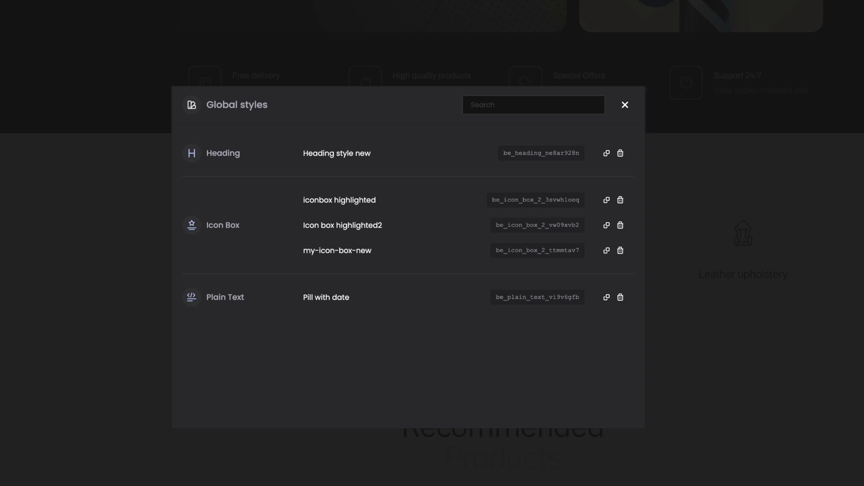
pyautogui.click(630, 105)
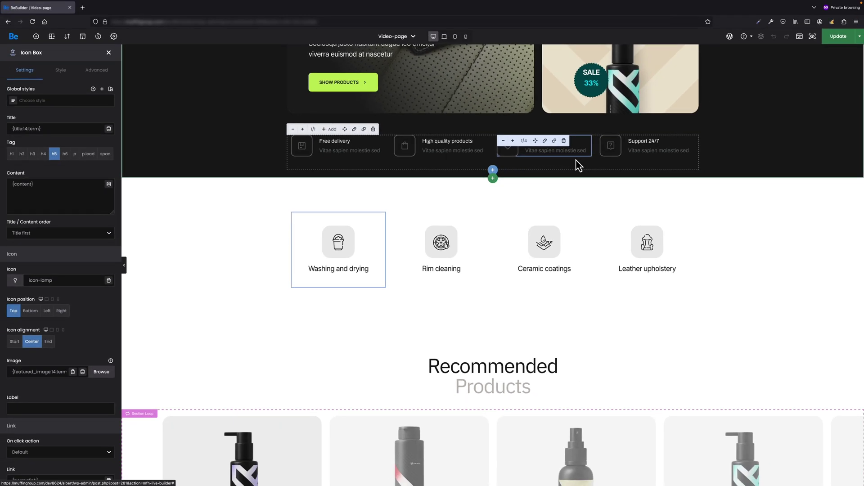
# Step: Show the Washing and drying box's Style tab with its padding, background and border values
pyautogui.click(69, 75)
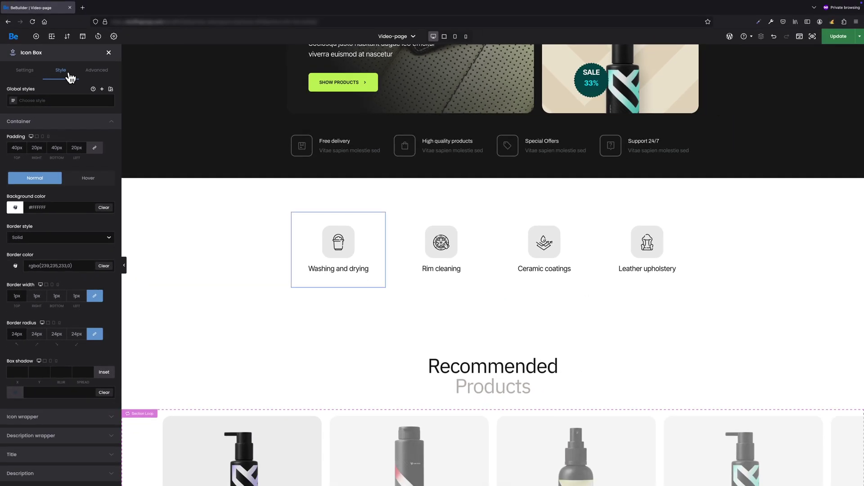
# Step: Open the new global style dialog, keeping wrapper width, height and border colour options ticked
pyautogui.click(102, 90)
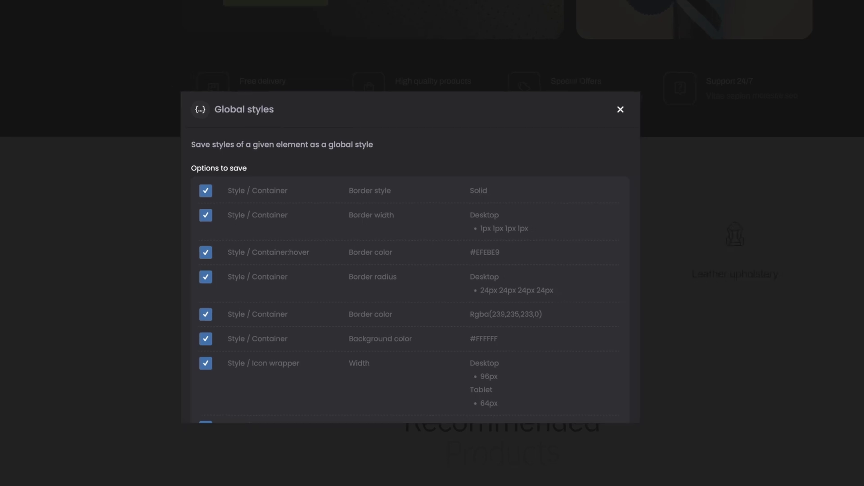
pyautogui.scroll(-2, 349, 264)
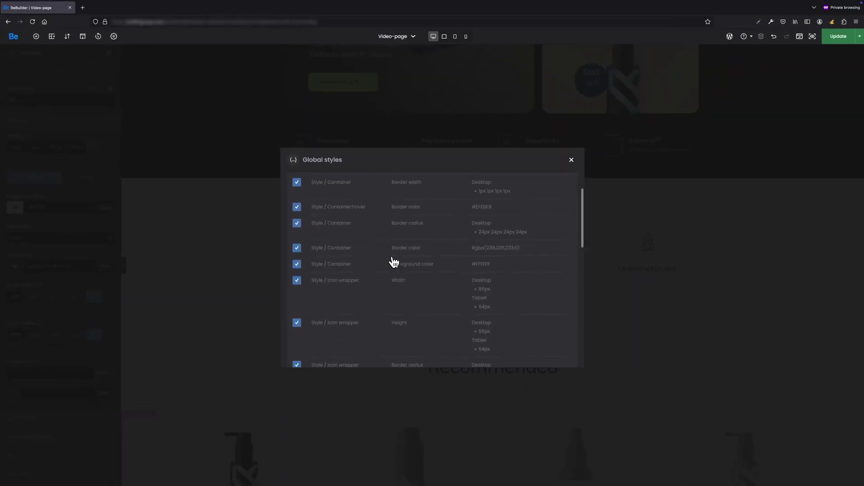
pyautogui.scroll(-2, 360, 259)
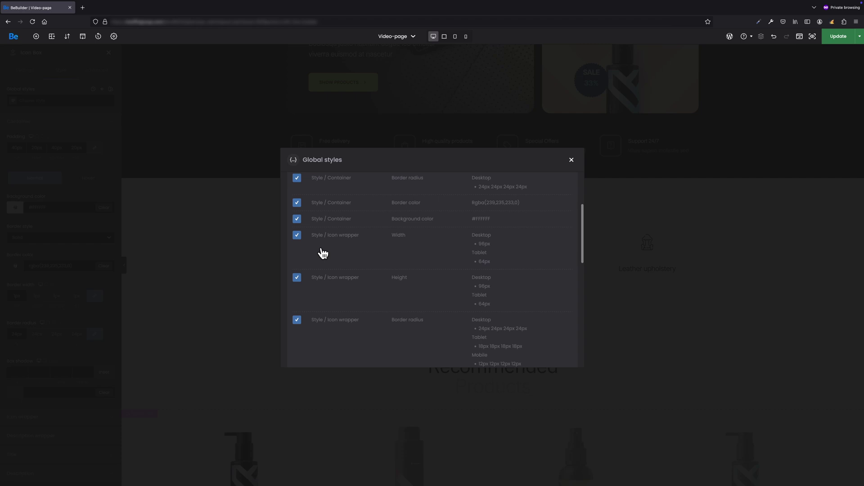
pyautogui.click(297, 235)
pyautogui.click(297, 278)
pyautogui.click(297, 236)
pyautogui.click(297, 278)
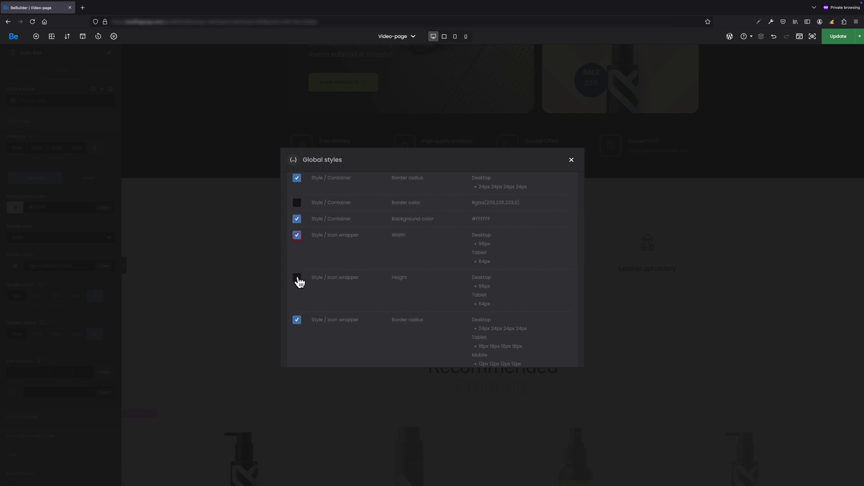
pyautogui.click(298, 203)
pyautogui.scroll(-10, 380, 232)
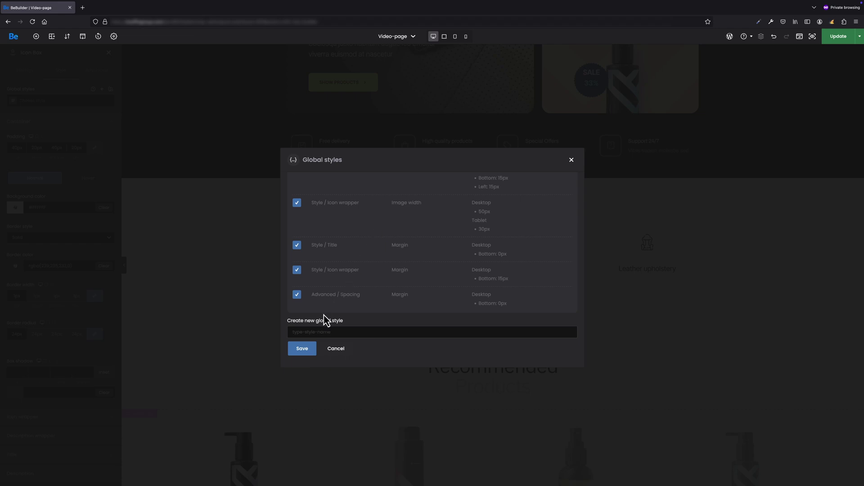
# Step: Name the new global style 'my-icon-box' and save it
pyautogui.click(316, 331)
pyautogui.write('my-icon-box')
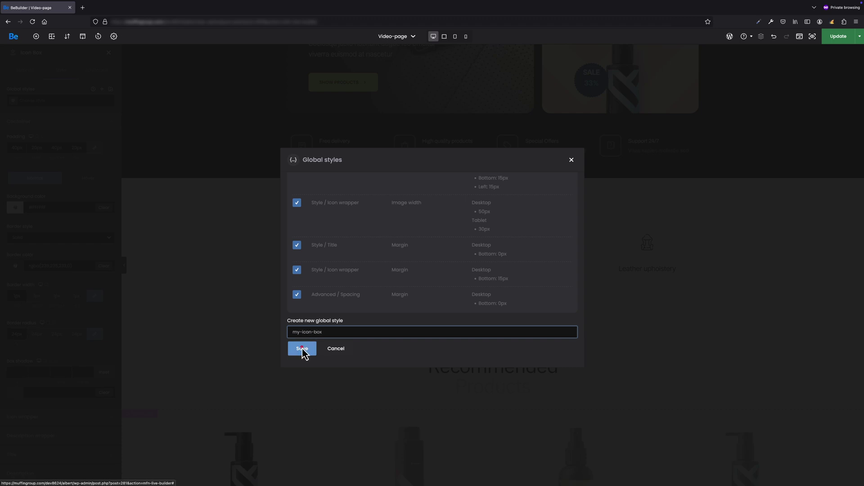
pyautogui.click(302, 348)
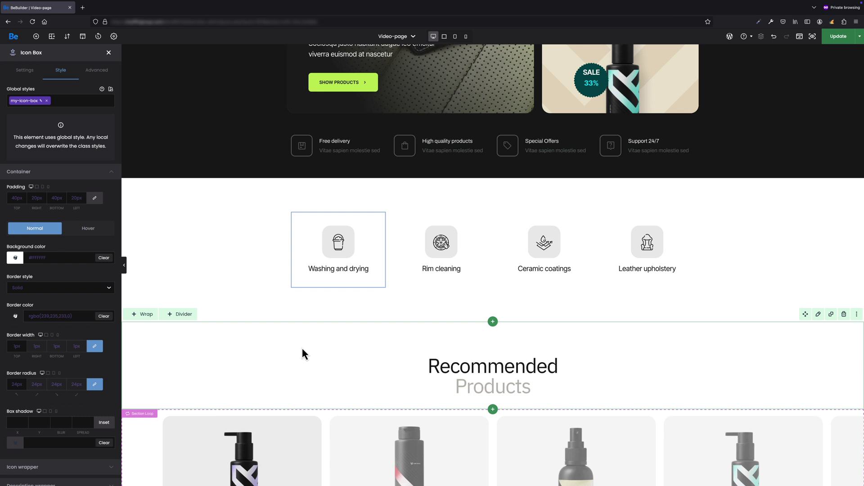
pyautogui.scroll(-2, 83, 356)
pyautogui.click(51, 422)
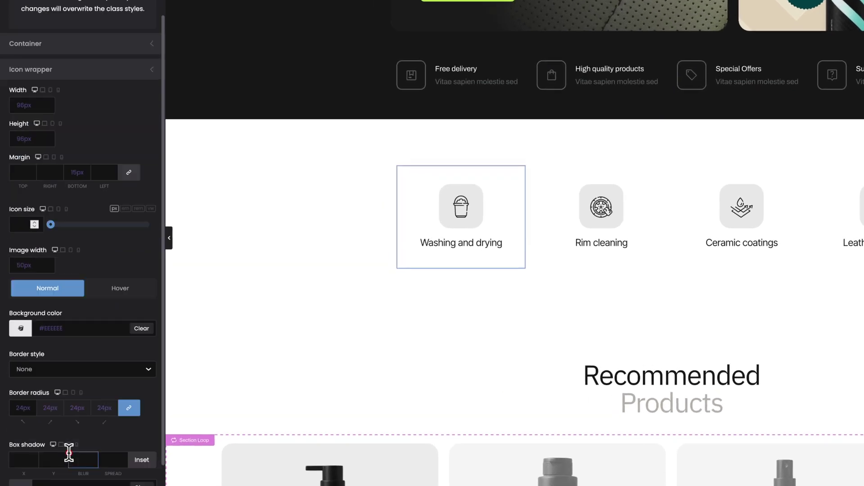
pyautogui.scroll(-2, 69, 452)
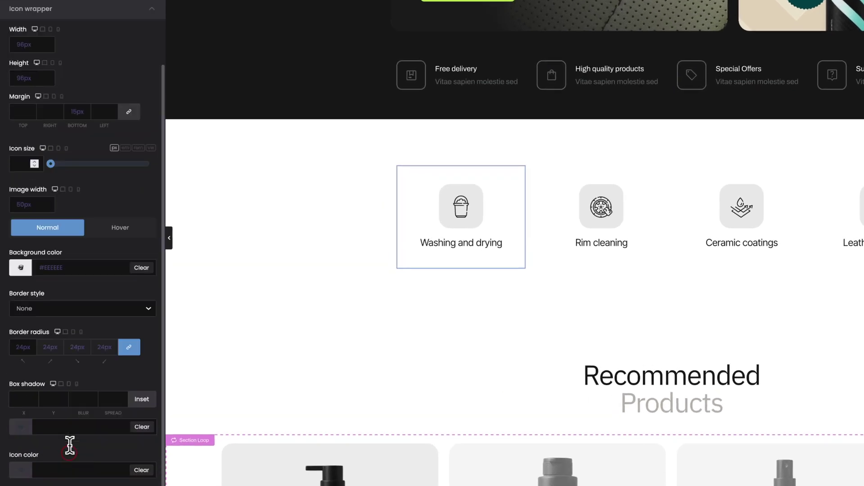
pyautogui.click(80, 472)
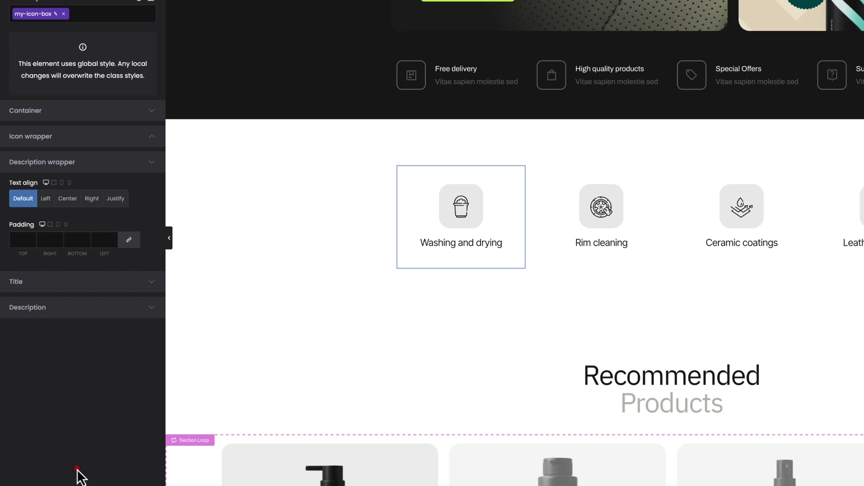
pyautogui.click(42, 276)
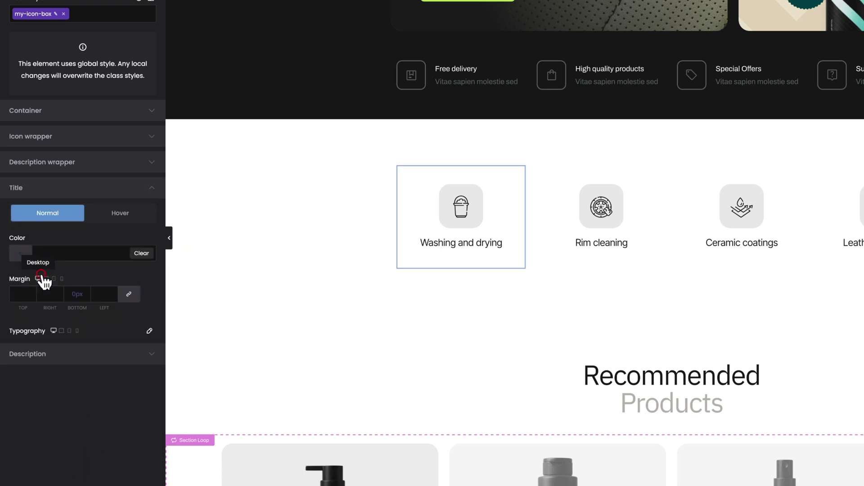
pyautogui.click(85, 353)
pyautogui.click(77, 116)
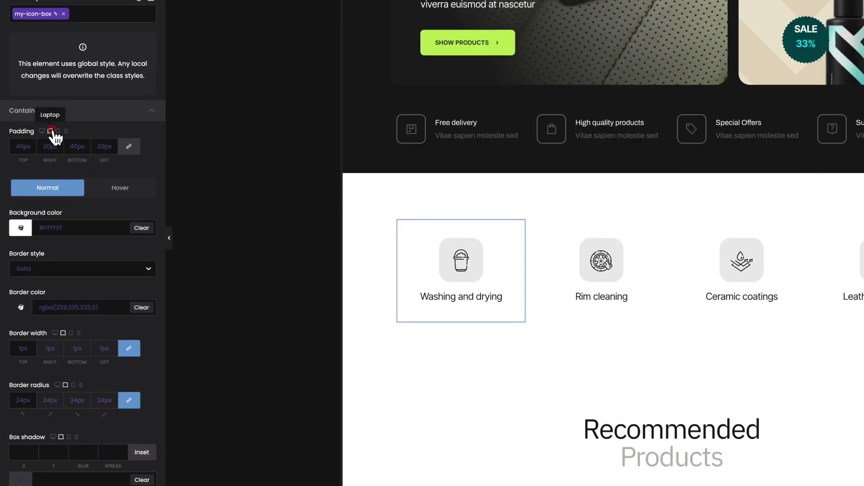
pyautogui.click(37, 187)
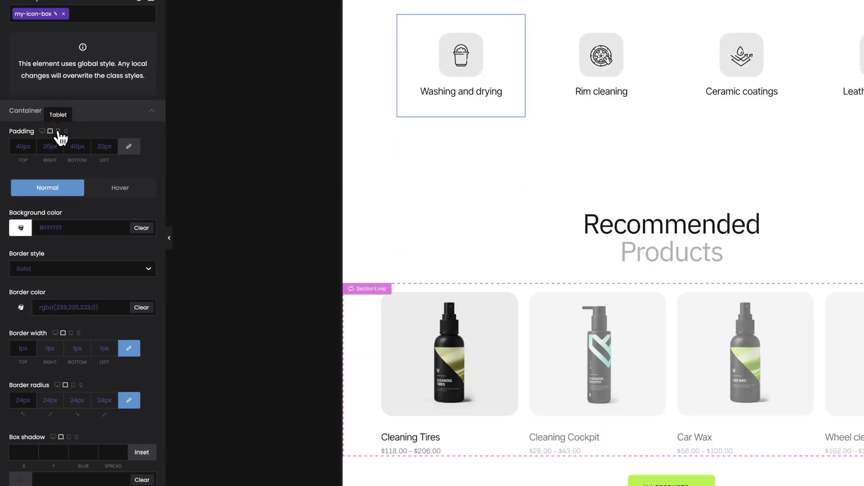
pyautogui.click(58, 132)
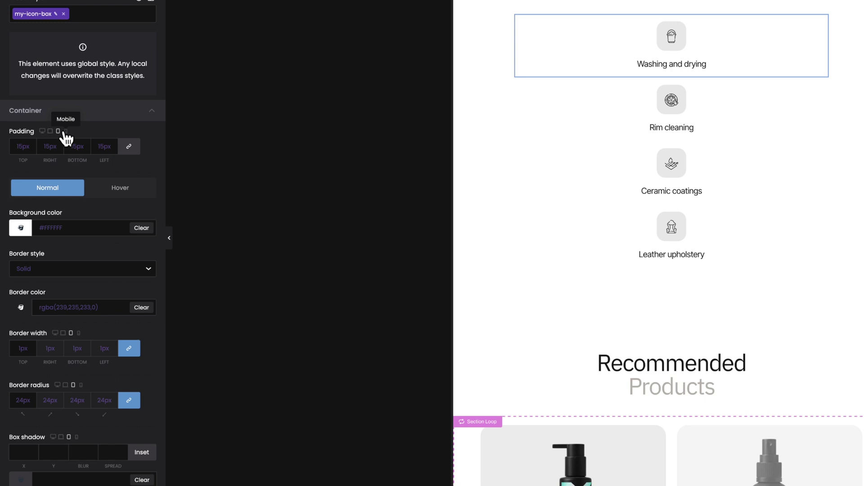
pyautogui.click(65, 131)
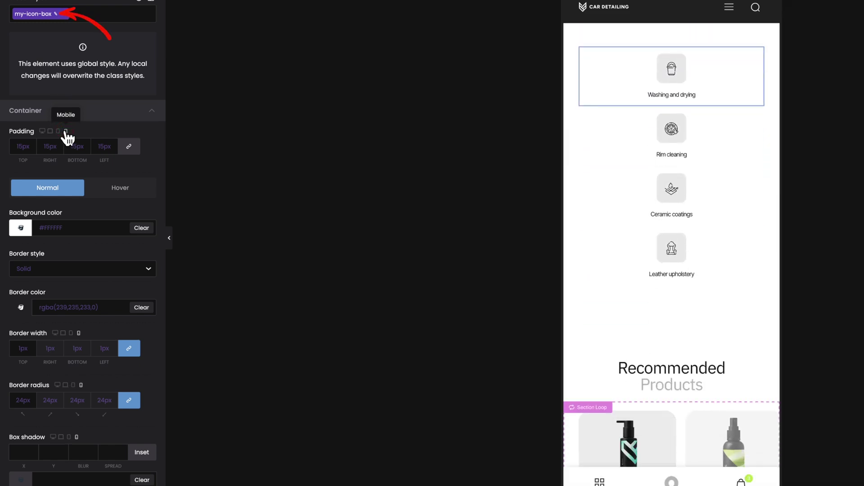
pyautogui.click(42, 131)
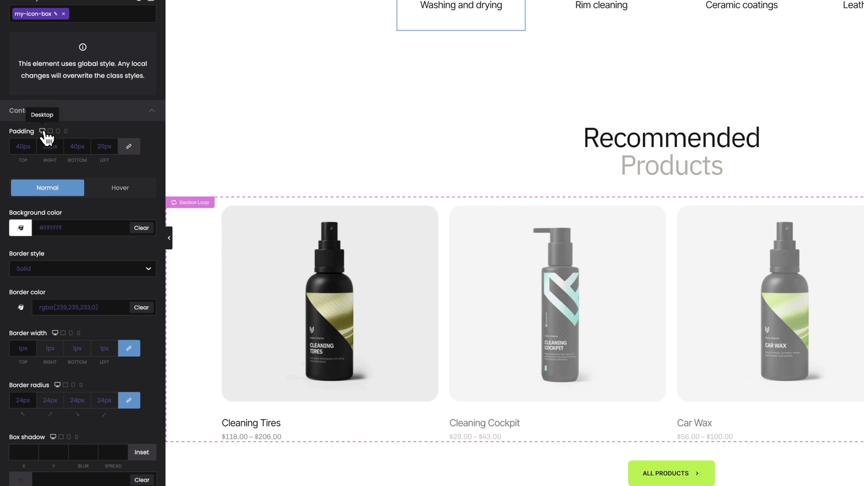
# Step: Set the container's top padding to 60px on desktop, checking the laptop preview along the way
pyautogui.click(23, 145)
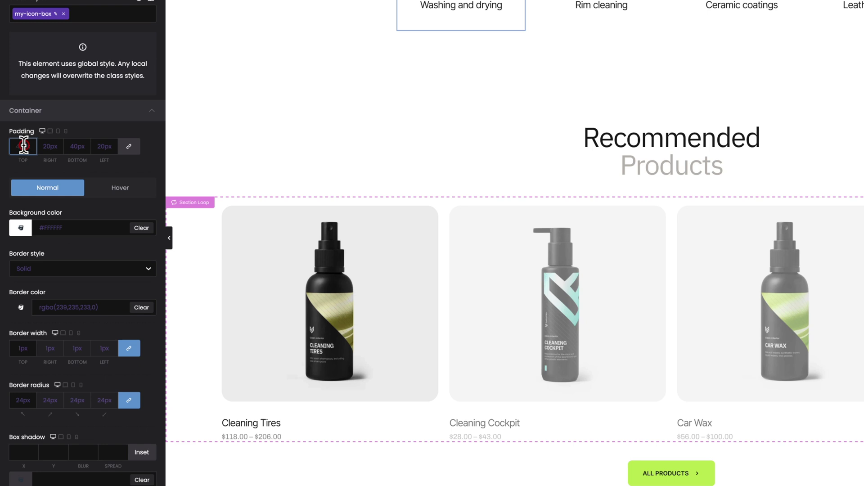
pyautogui.write('60')
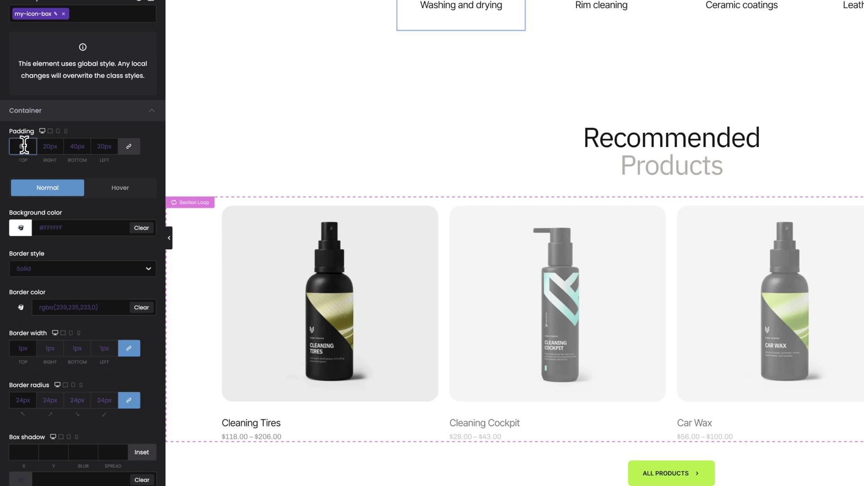
pyautogui.click(96, 129)
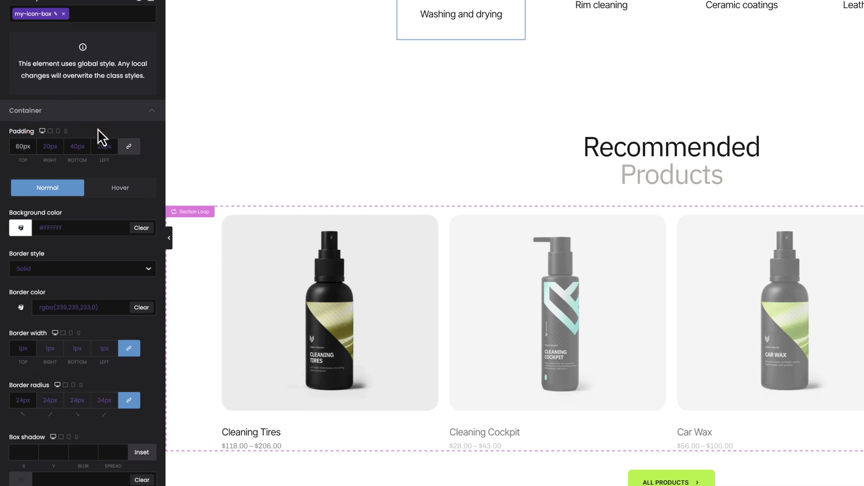
pyautogui.scroll(3, 338, 134)
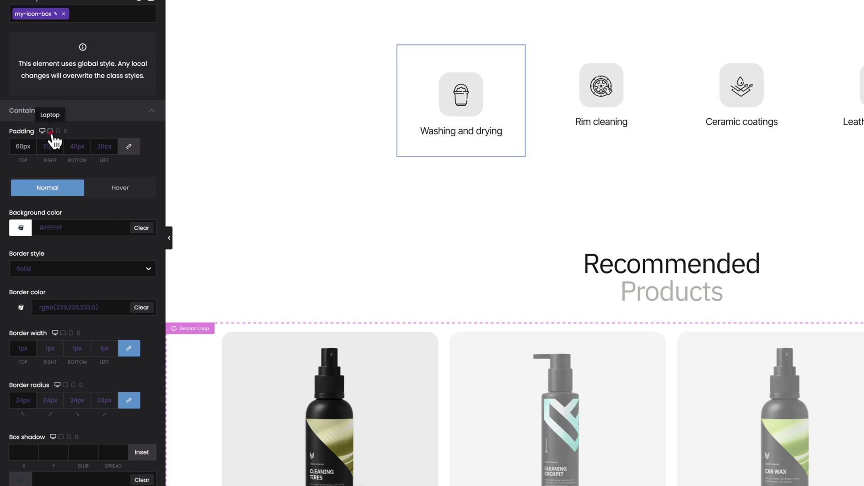
pyautogui.click(50, 131)
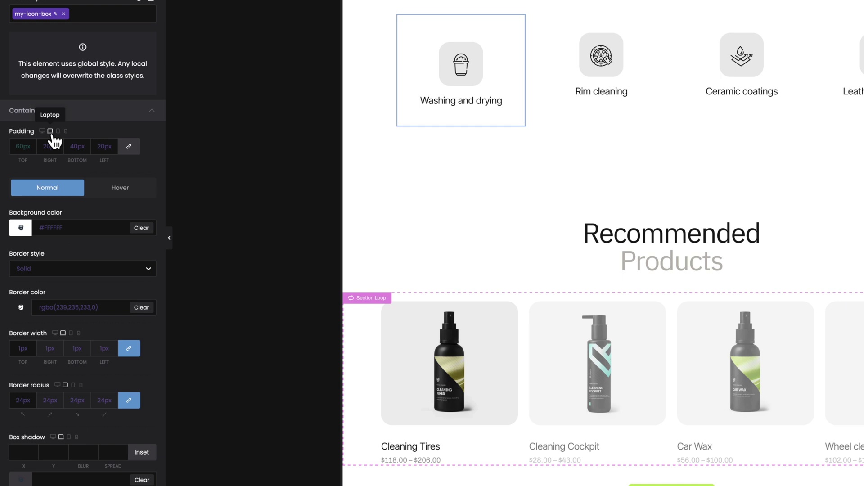
pyautogui.click(42, 131)
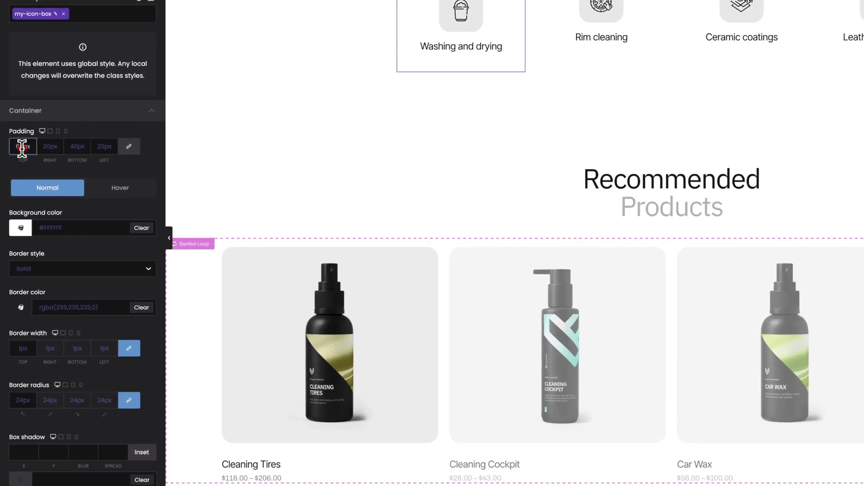
pyautogui.write('40')
pyautogui.click(100, 131)
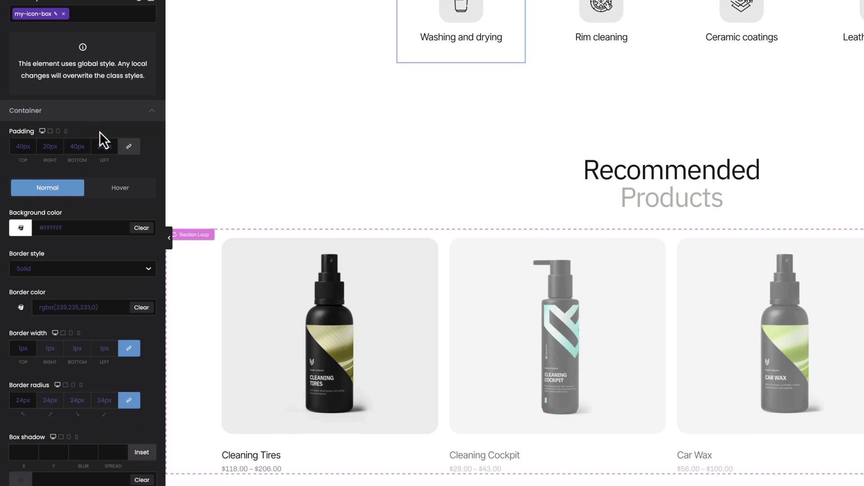
pyautogui.click(17, 143)
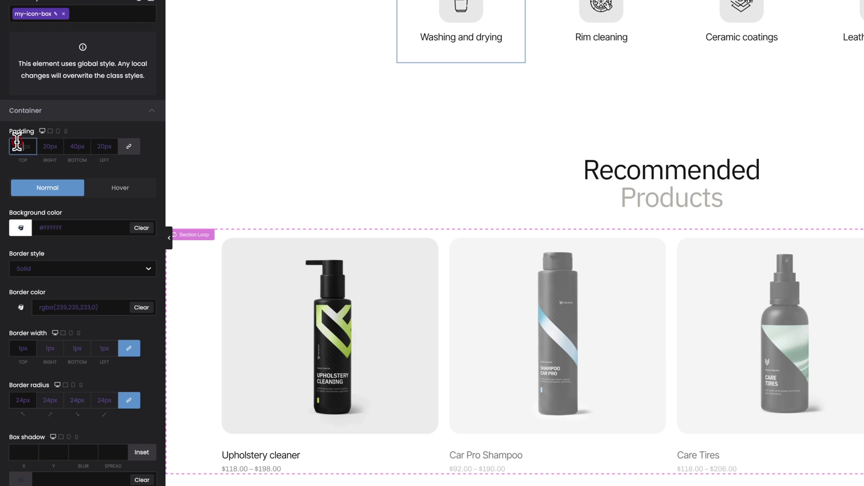
pyautogui.write('60')
pyautogui.click(106, 127)
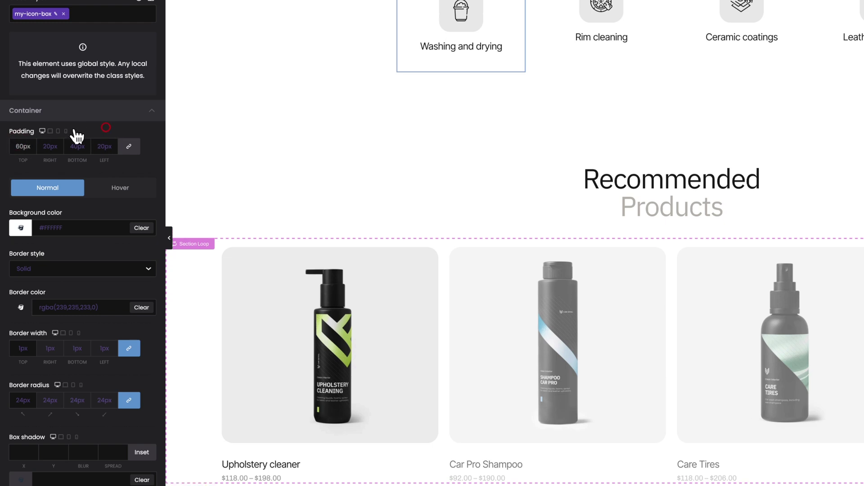
# Step: Check the icon box padding at the tablet and laptop breakpoints
pyautogui.click(56, 131)
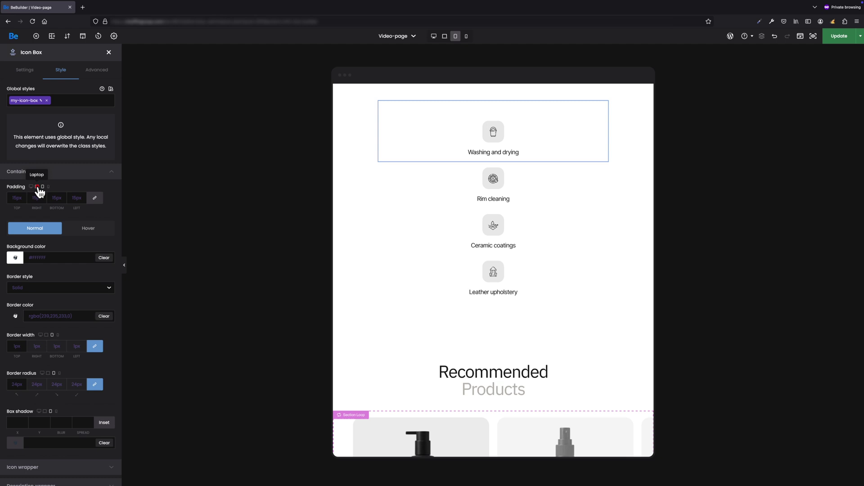
pyautogui.click(50, 135)
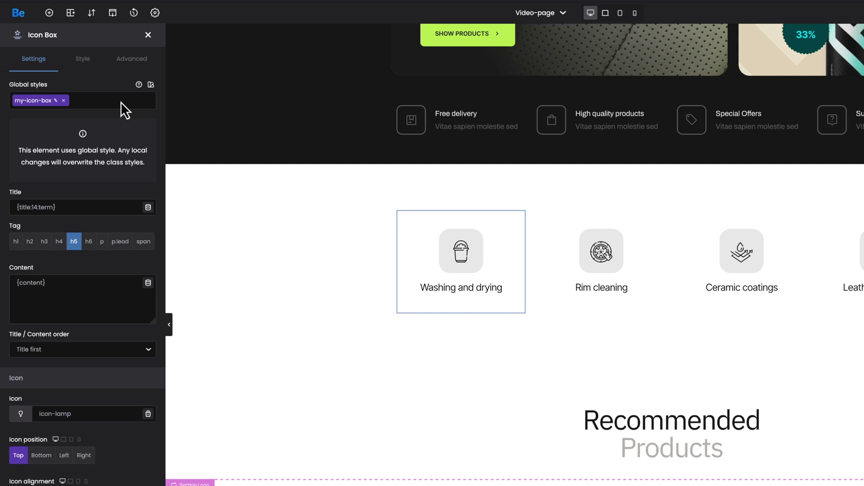
pyautogui.click(56, 100)
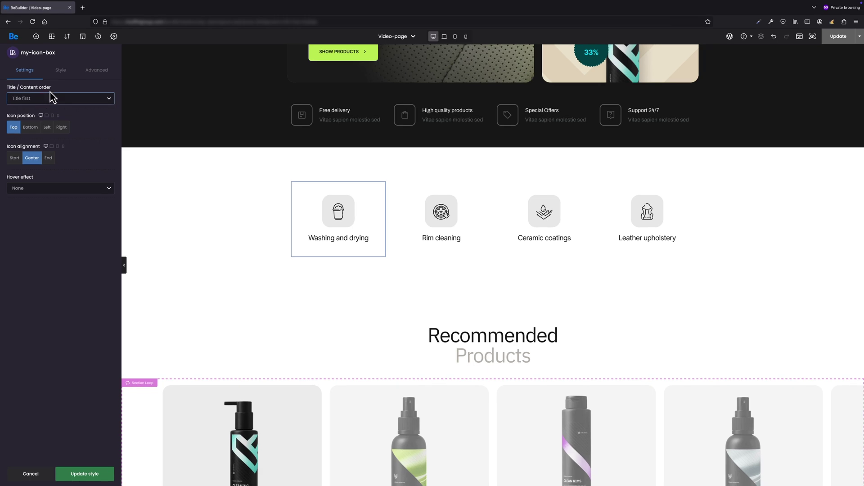
pyautogui.click(62, 72)
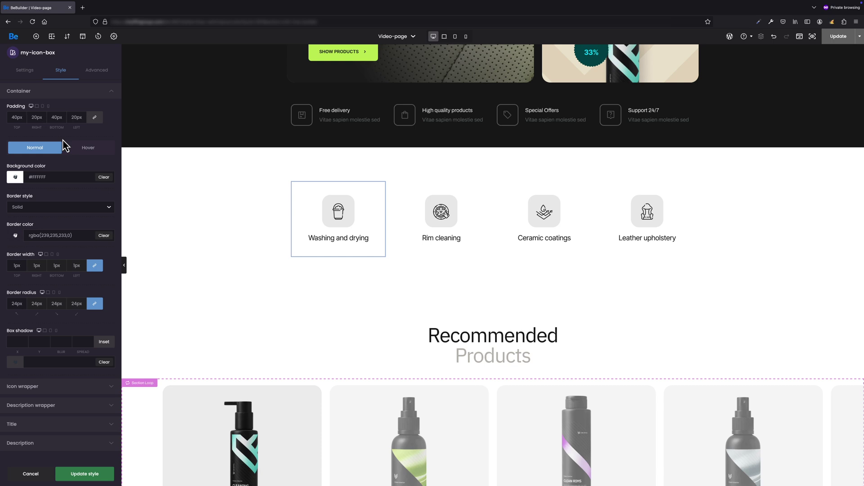
pyautogui.click(63, 389)
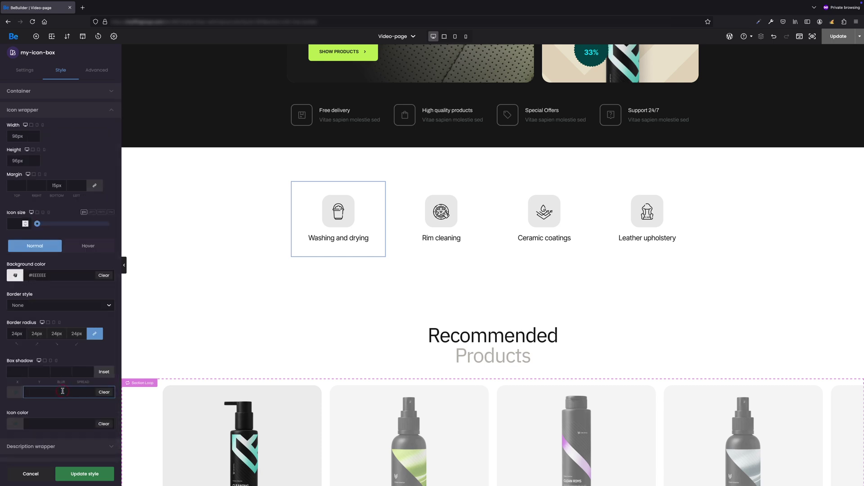
pyautogui.click(60, 446)
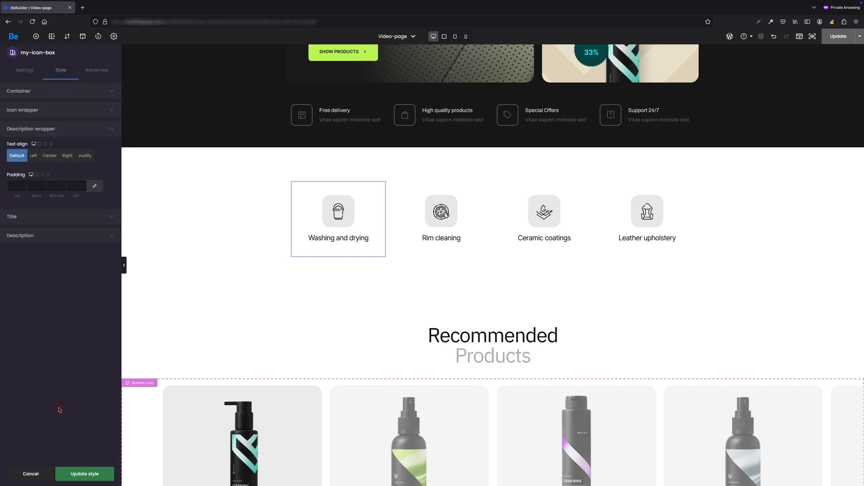
pyautogui.click(43, 219)
pyautogui.click(57, 269)
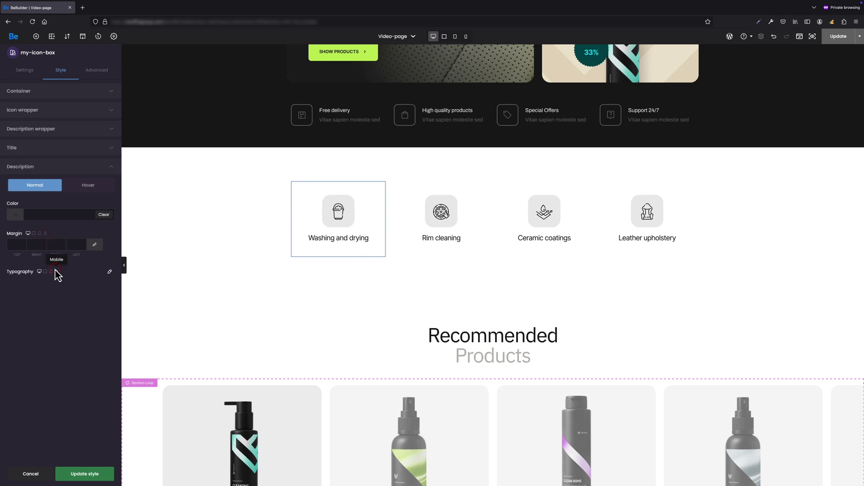
pyautogui.click(54, 94)
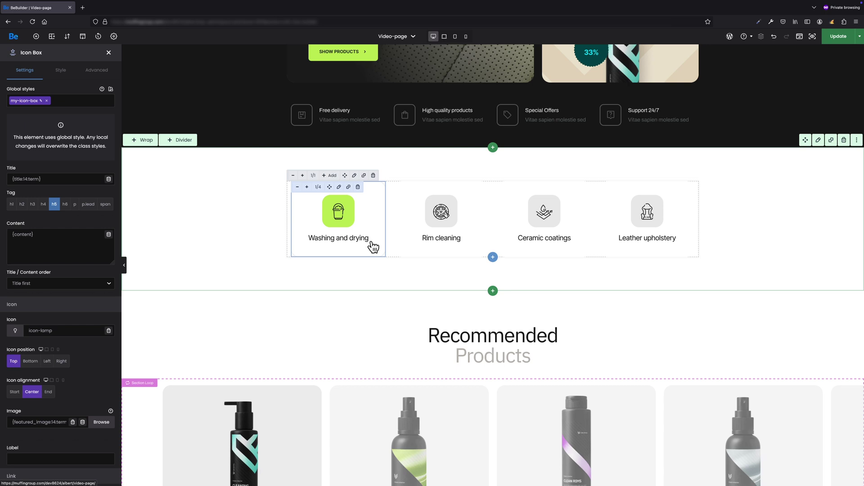
# Step: Reset the style of the Rim cleaning, Ceramic coatings and Leather upholstery icon boxes
pyautogui.rightClick(455, 222)
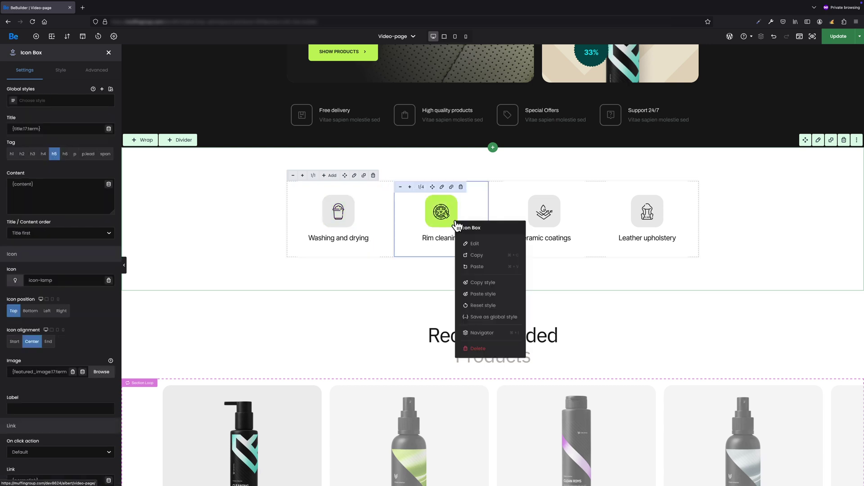
pyautogui.click(493, 310)
pyautogui.rightClick(554, 221)
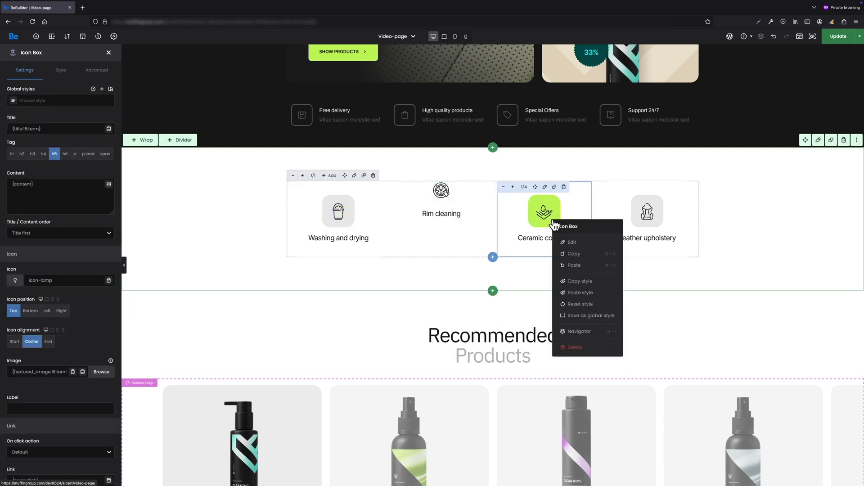
pyautogui.click(577, 306)
pyautogui.rightClick(646, 206)
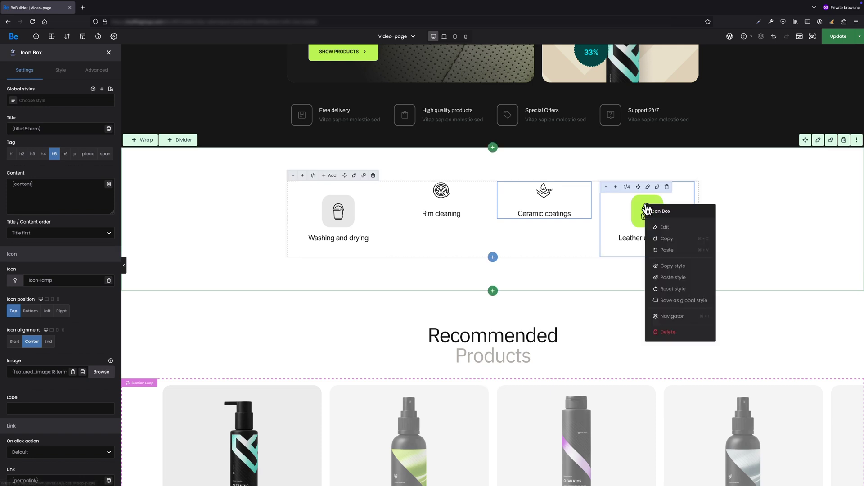
pyautogui.click(674, 290)
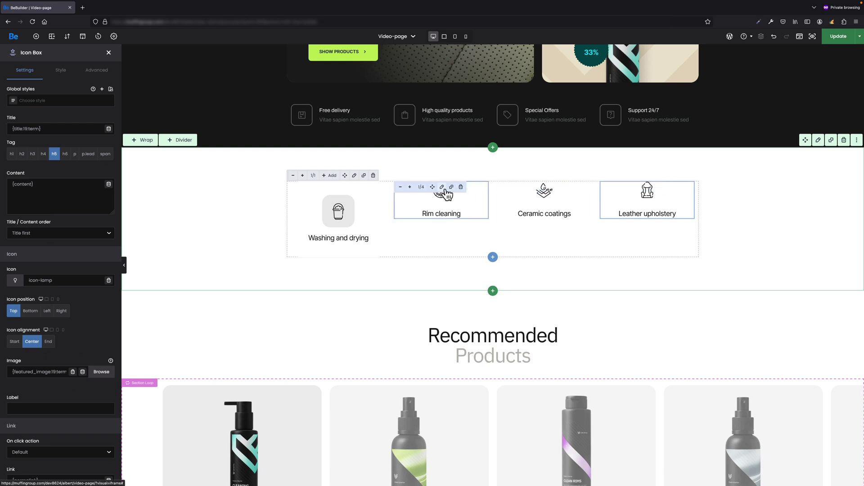
# Step: Apply the my-icon-box global style to Rim cleaning, then select the Ceramic coatings box
pyautogui.click(443, 188)
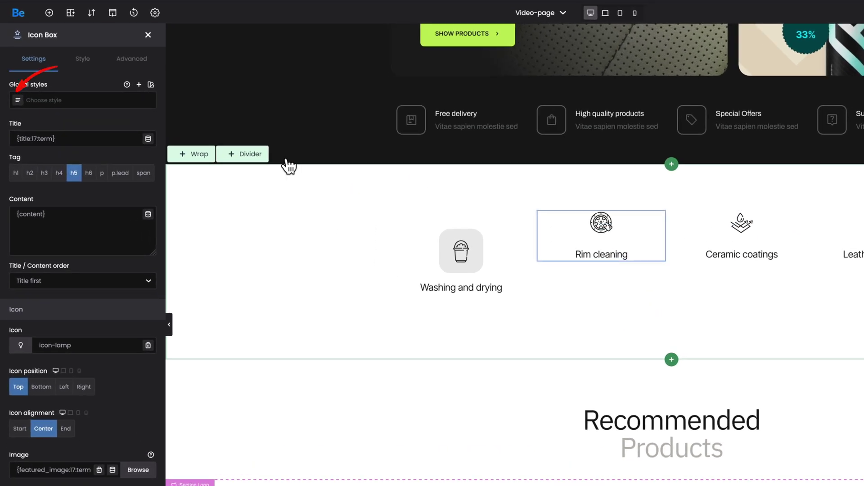
pyautogui.click(18, 101)
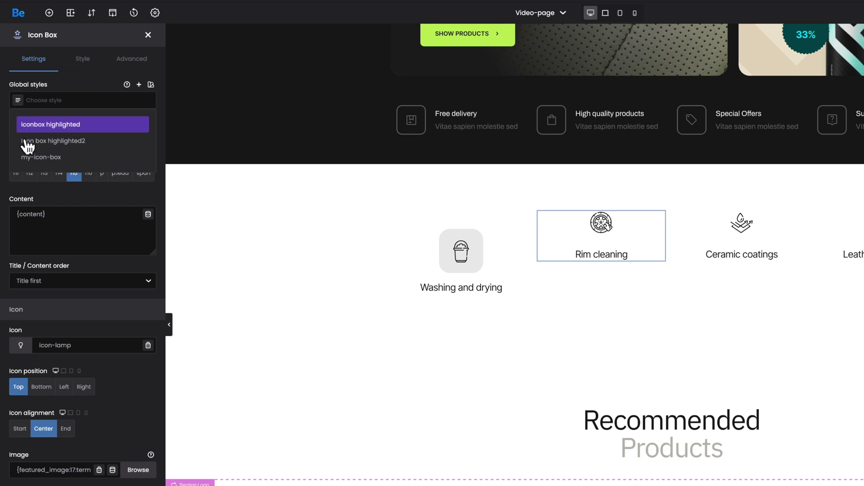
pyautogui.click(34, 157)
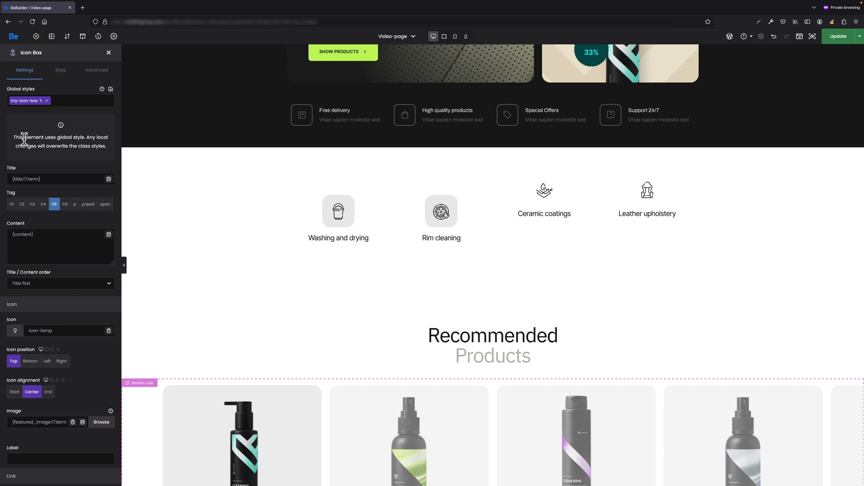
pyautogui.click(565, 201)
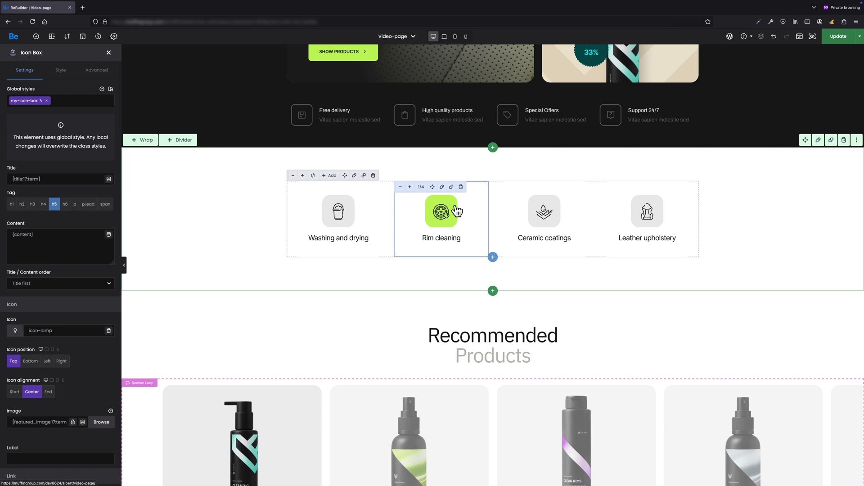
# Step: Select the Ceramic coatings and Leather upholstery icon boxes and bring up their my-icon-box style options
pyautogui.click(54, 72)
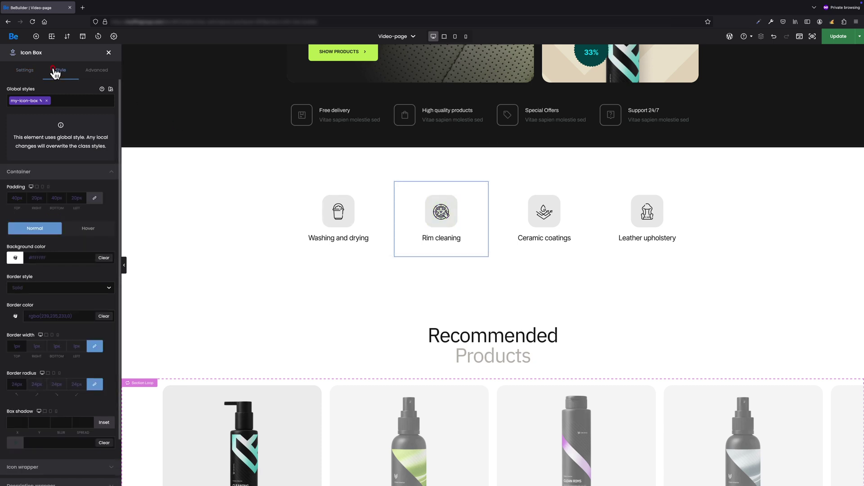
pyautogui.scroll(-2, 61, 220)
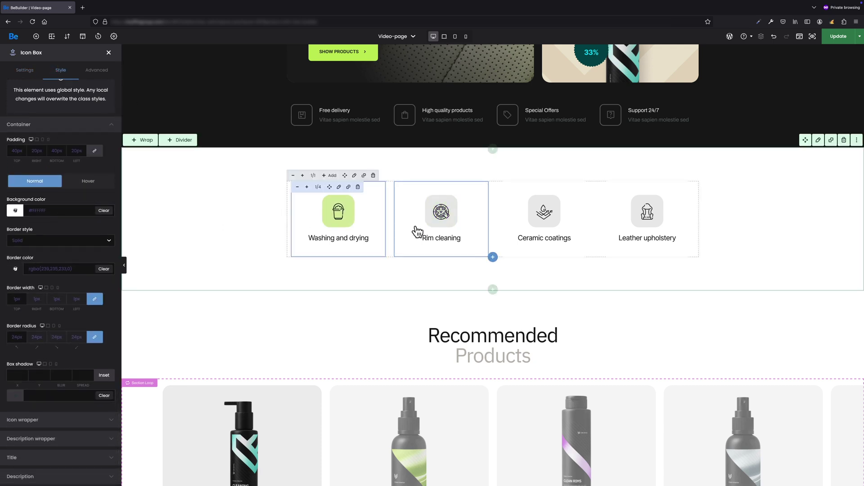
pyautogui.click(545, 187)
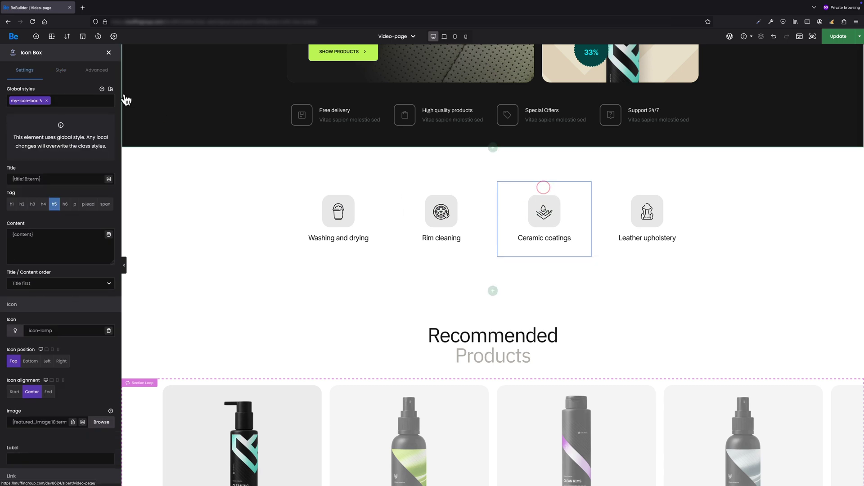
pyautogui.scroll(-1, 87, 154)
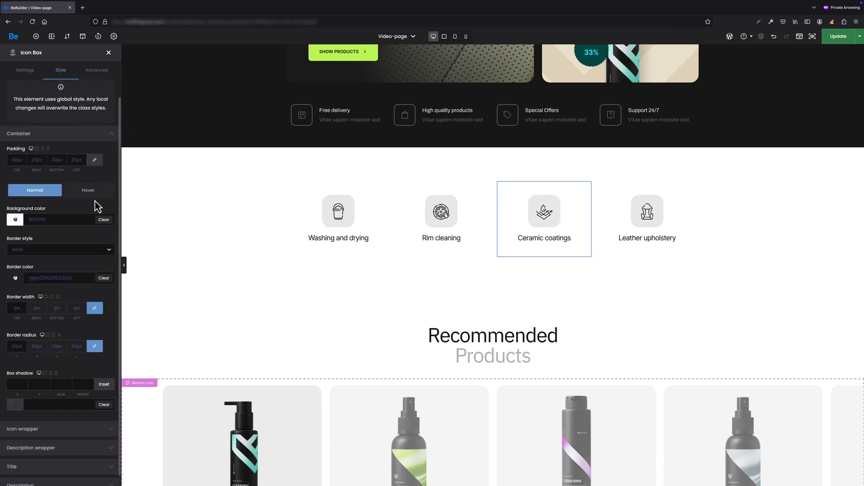
pyautogui.click(646, 188)
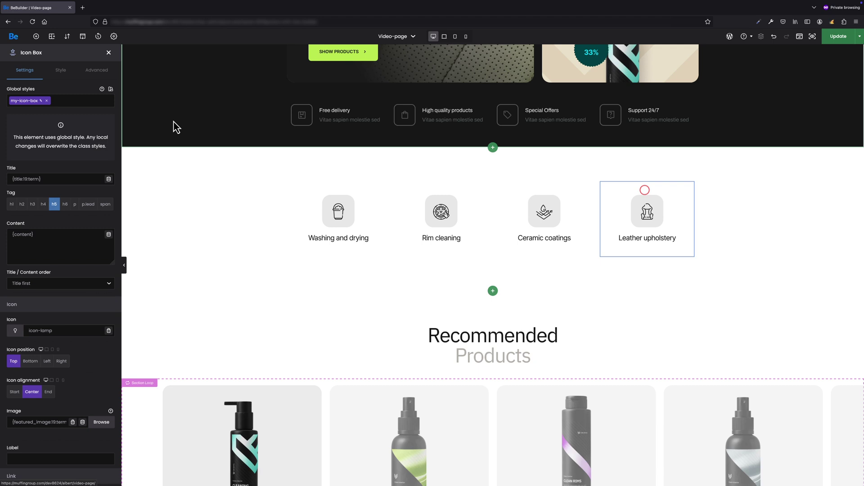
pyautogui.click(64, 72)
pyautogui.scroll(-1, 71, 195)
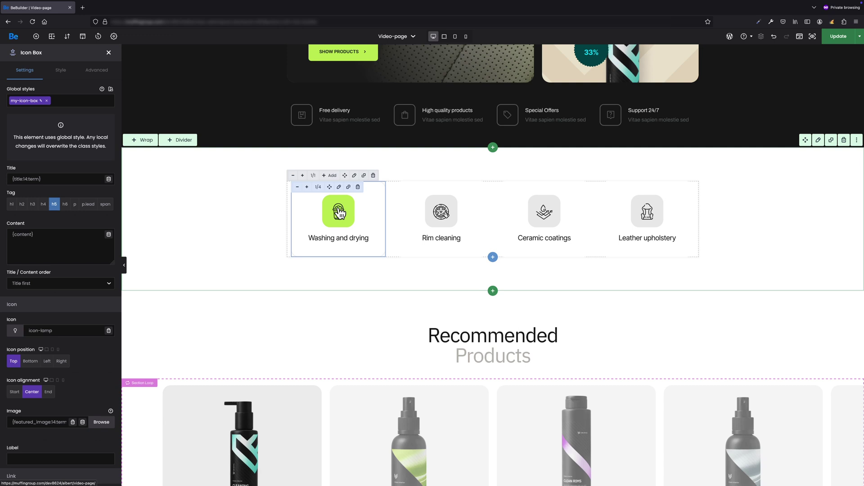
# Step: Set the my-icon-box icon wrapper background to orange #FFC107, update the style and save the page
pyautogui.click(41, 100)
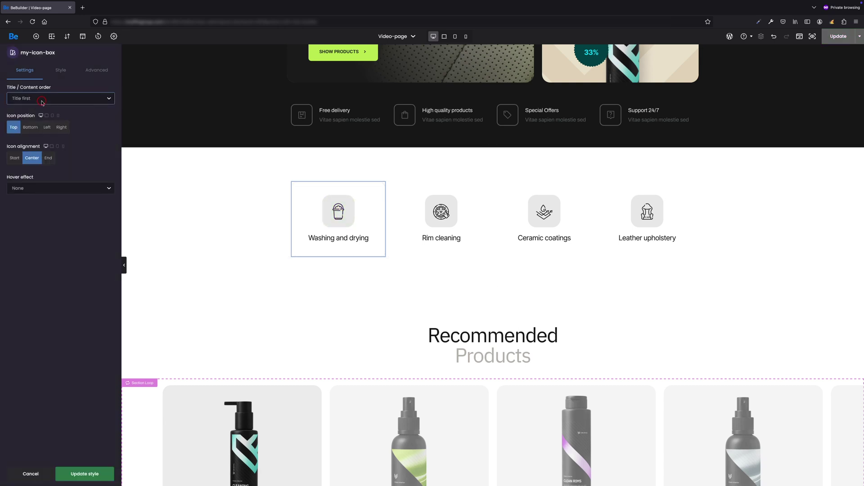
pyautogui.click(65, 76)
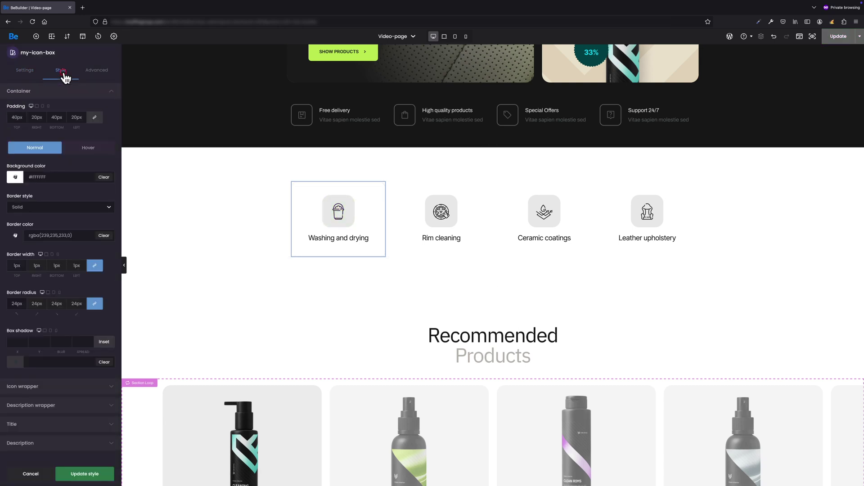
pyautogui.click(72, 389)
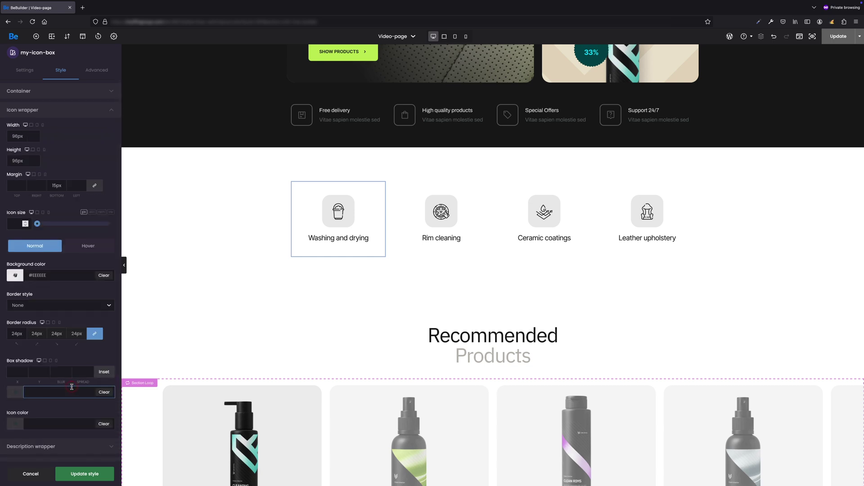
pyautogui.click(14, 275)
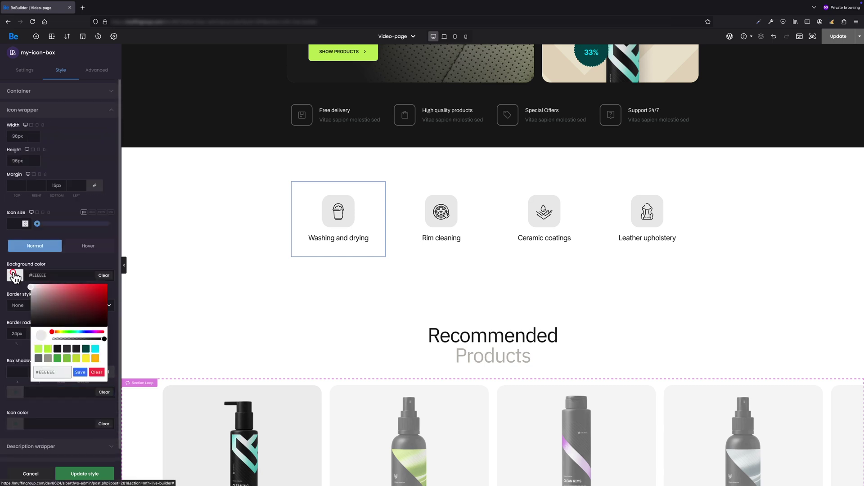
pyautogui.click(95, 359)
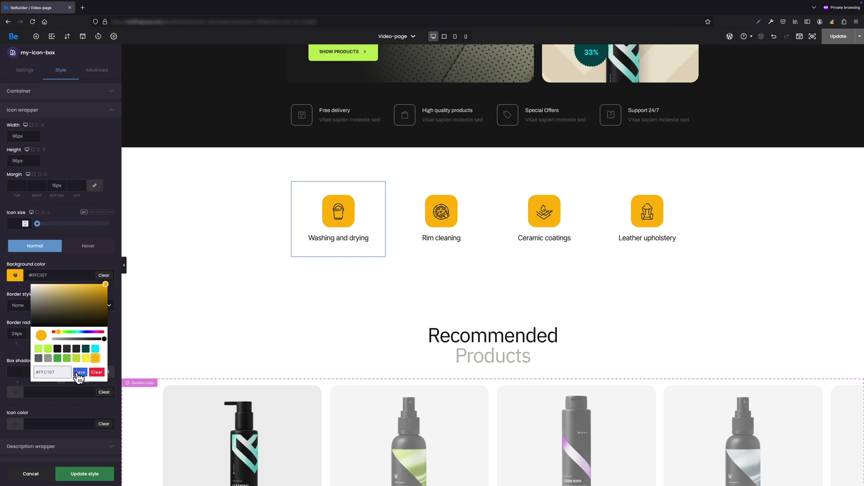
pyautogui.click(80, 373)
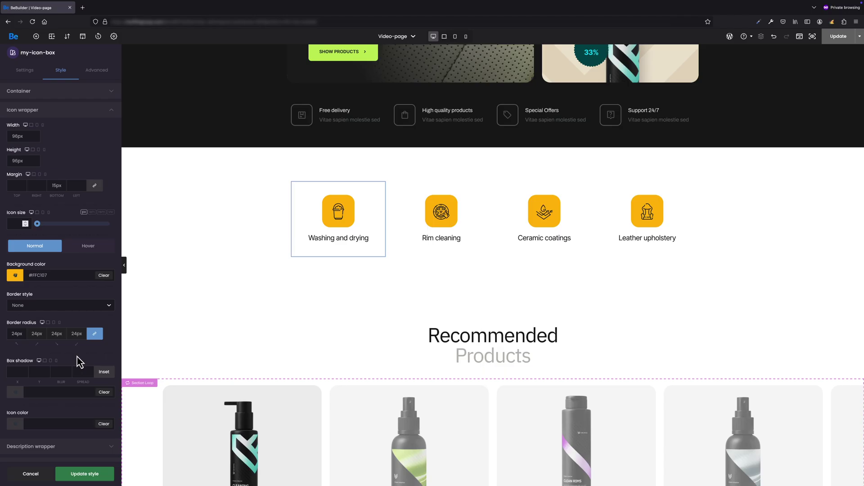
pyautogui.click(84, 476)
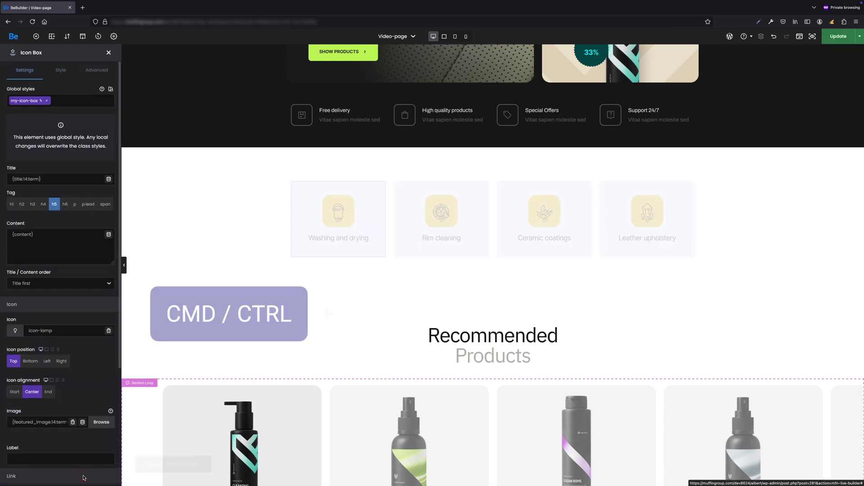
pyautogui.hotkey('ctrl', 's')
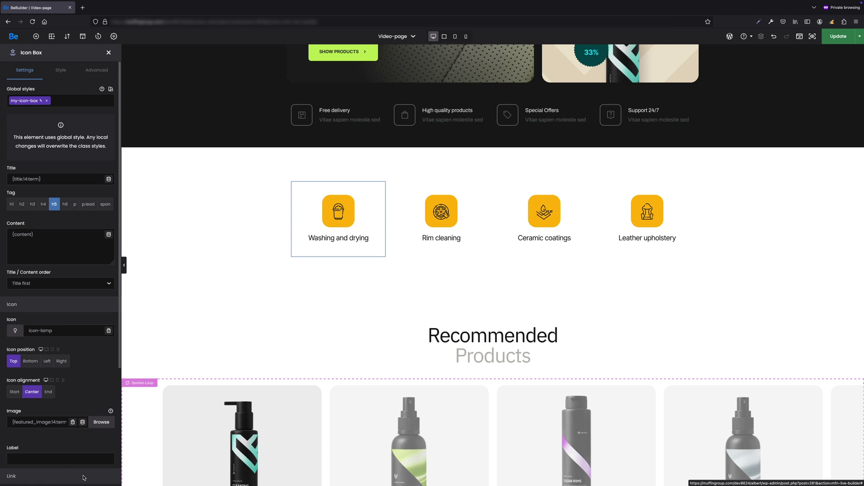
# Step: Show the Global styles list with the Icon Box, Heading and Plain Text styles
pyautogui.click(110, 89)
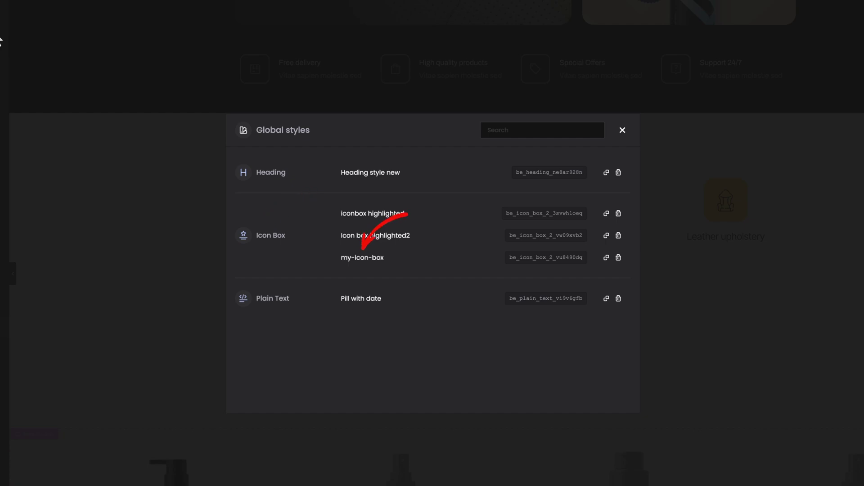
pyautogui.moveTo(364, 231)
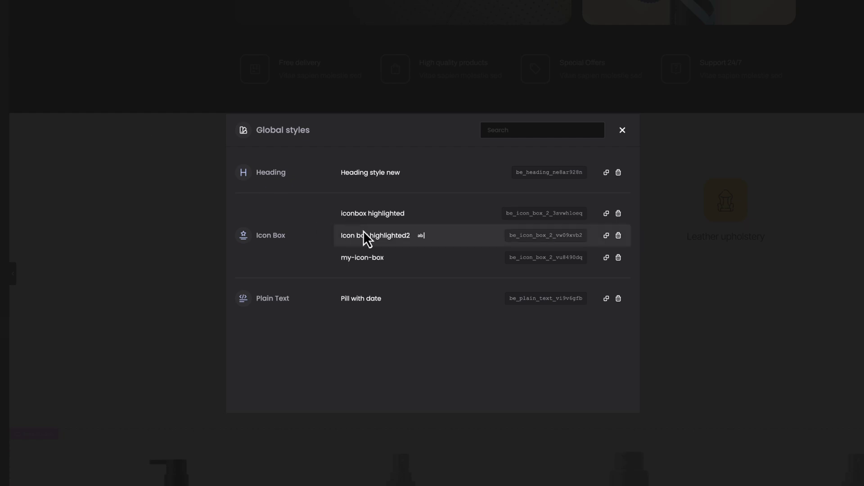
pyautogui.moveTo(364, 257)
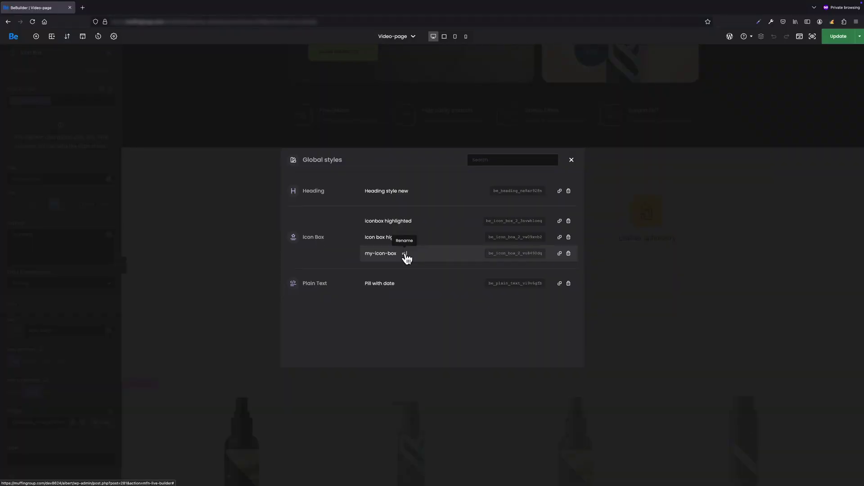
# Step: Rename the my-icon-box style to my-icon-box-new
pyautogui.click(405, 254)
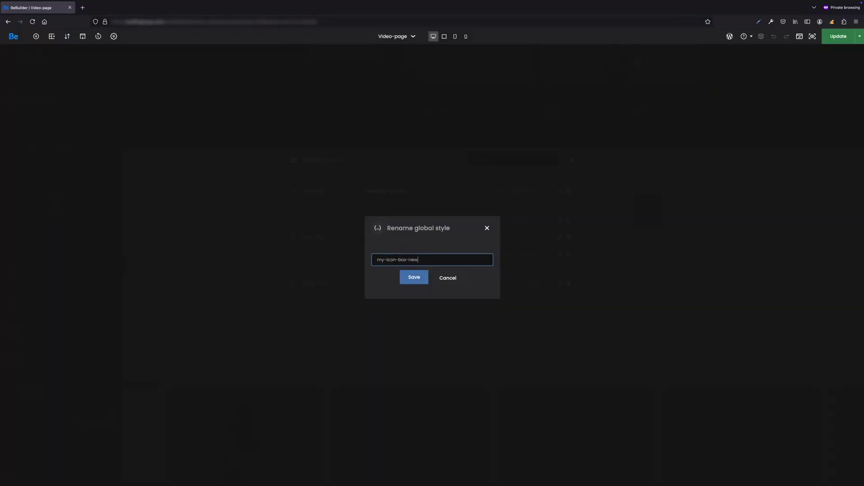
pyautogui.click(410, 279)
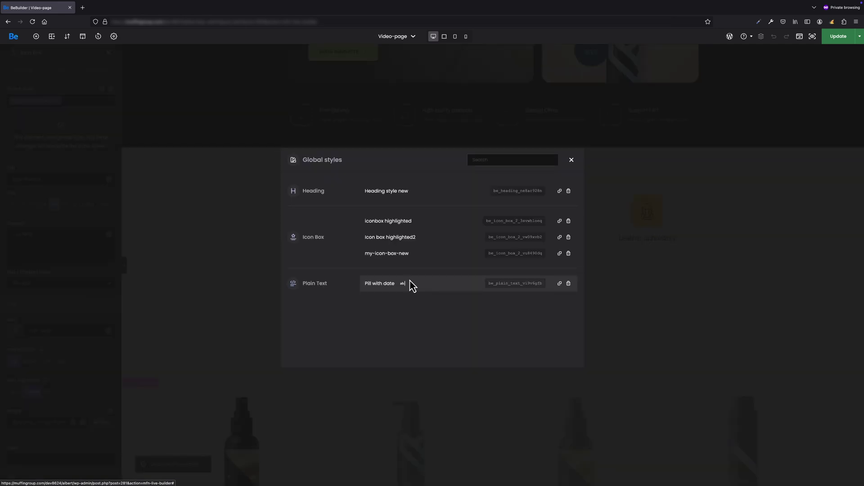
pyautogui.click(572, 158)
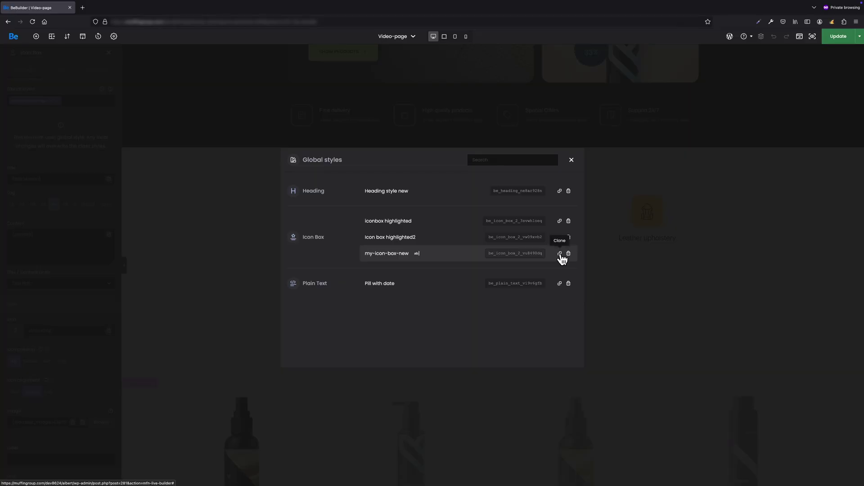
# Step: Clone my-icon-box-new as a new Icon Box style named my-icon-duplicated
pyautogui.click(560, 254)
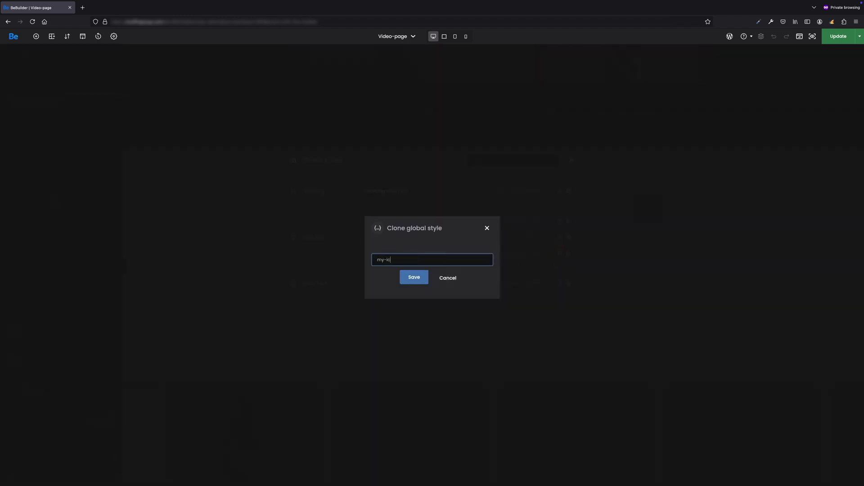
pyautogui.click(414, 278)
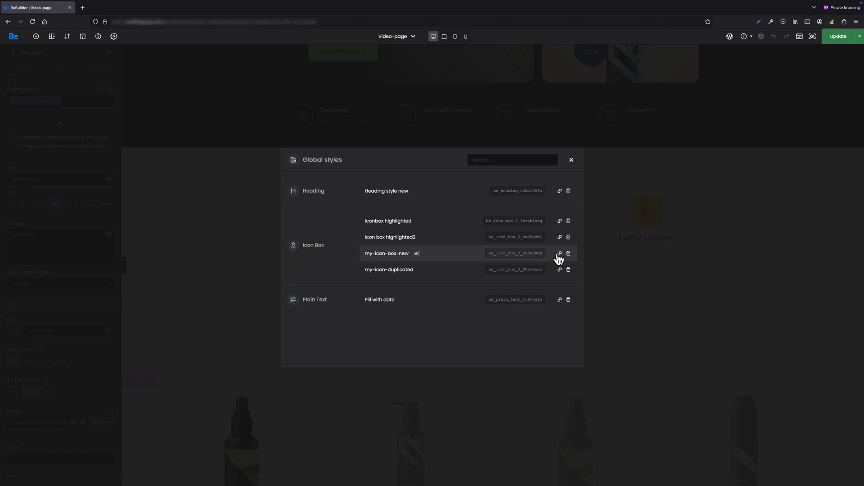
# Step: Delete the my-icon-box-new style and close the Global styles list
pyautogui.click(569, 254)
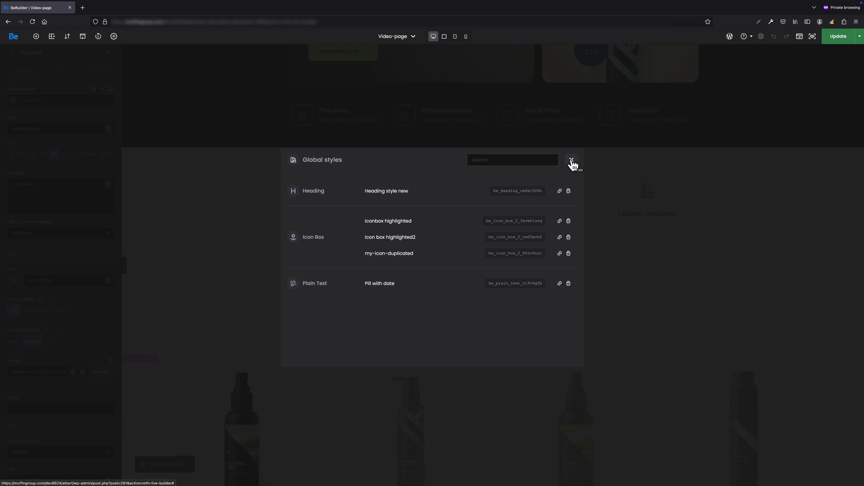
pyautogui.click(571, 161)
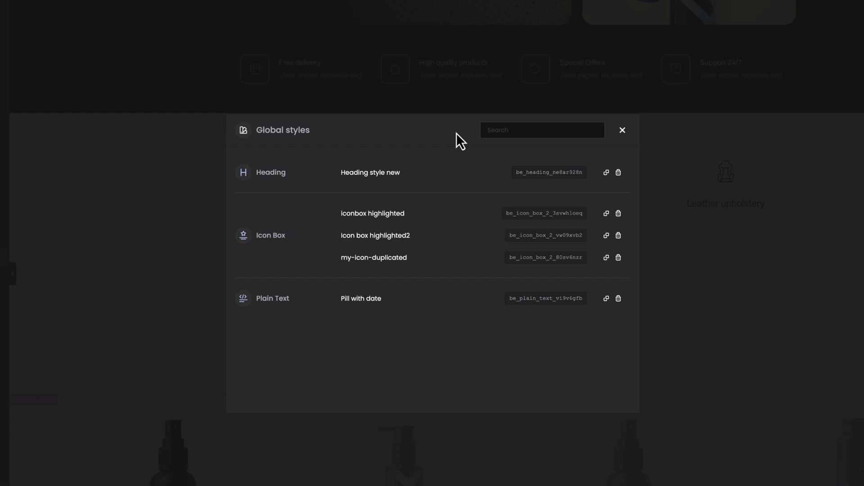
# Step: Search the global styles for 'icon', then change the search to 'pil'
pyautogui.click(491, 130)
pyautogui.write('icon')
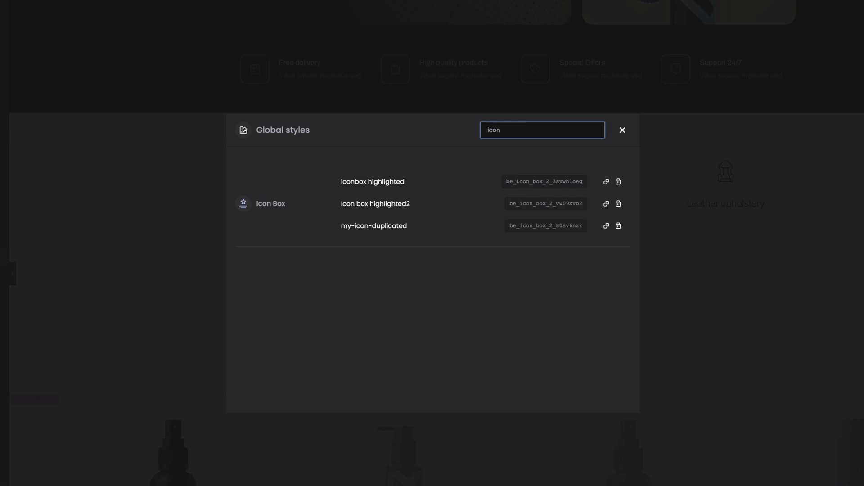
pyautogui.press('BackSpace')
pyautogui.press('BackSpace')
pyautogui.press('BackSpace')
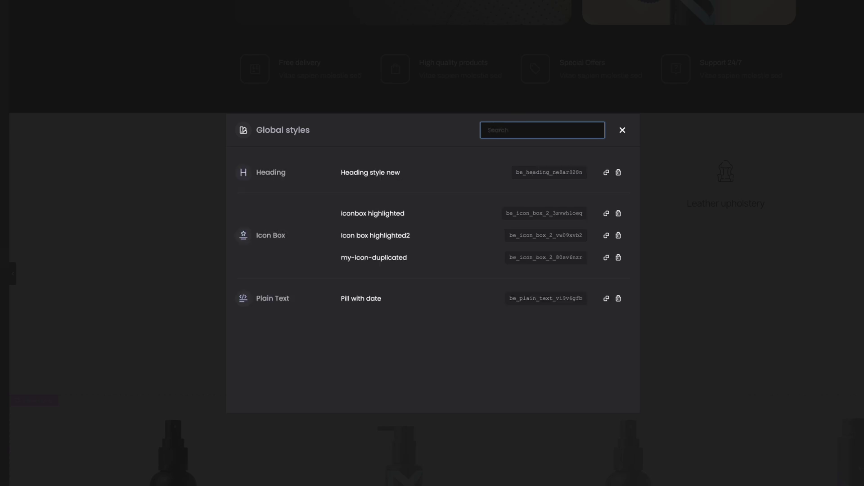
pyautogui.write('pil')
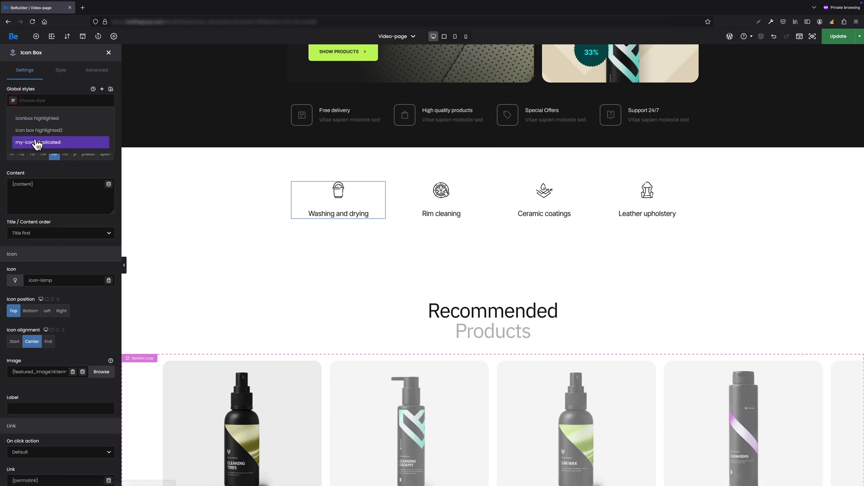
# Step: Give Rim cleaning the my-icon-duplicated style and remove that style from Washing and drying
pyautogui.click(38, 142)
pyautogui.click(438, 199)
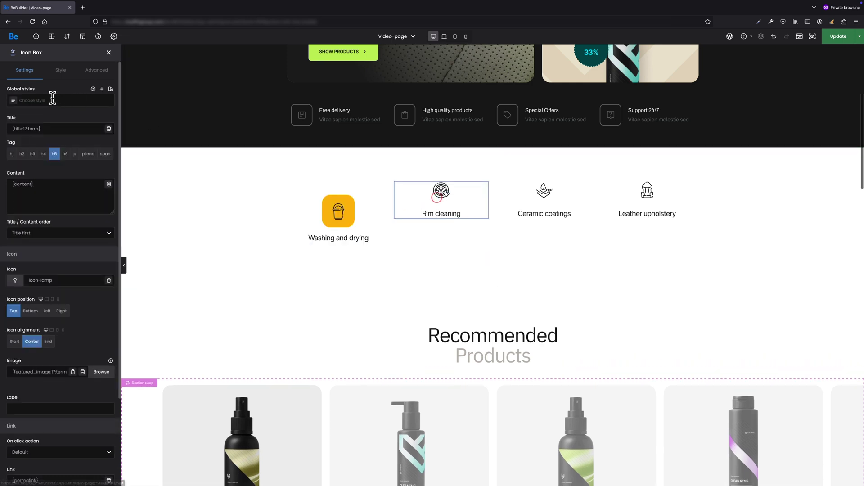
pyautogui.click(43, 143)
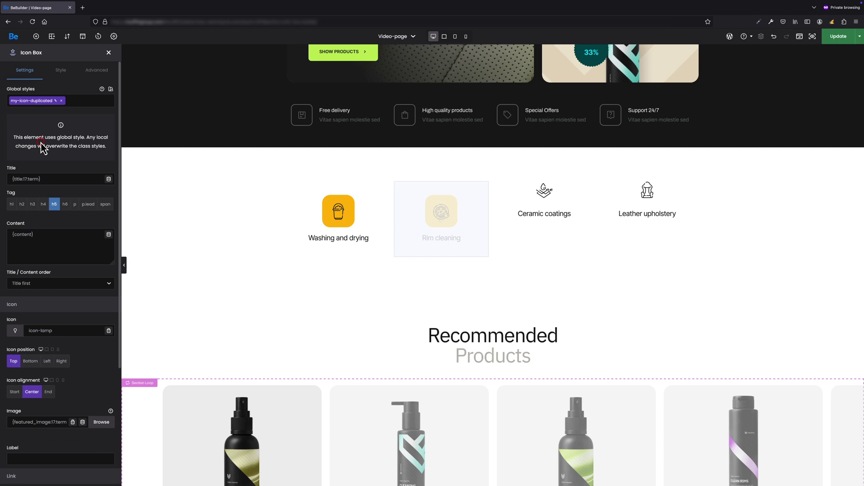
pyautogui.click(342, 227)
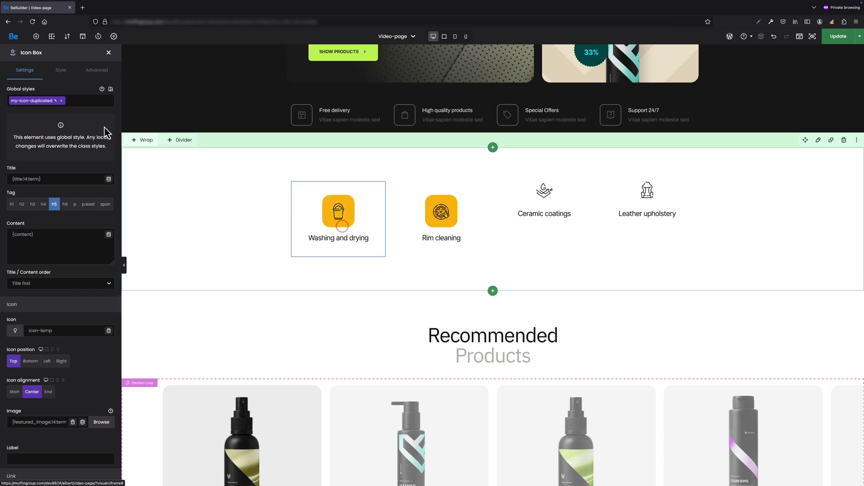
pyautogui.click(61, 101)
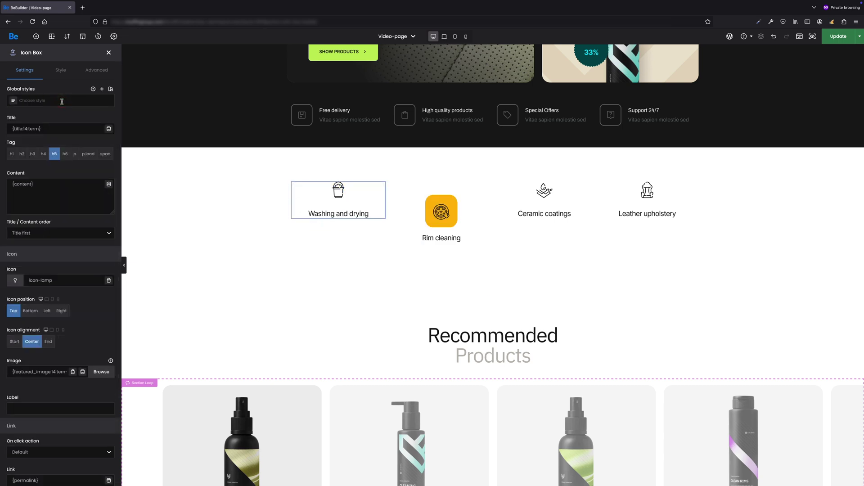